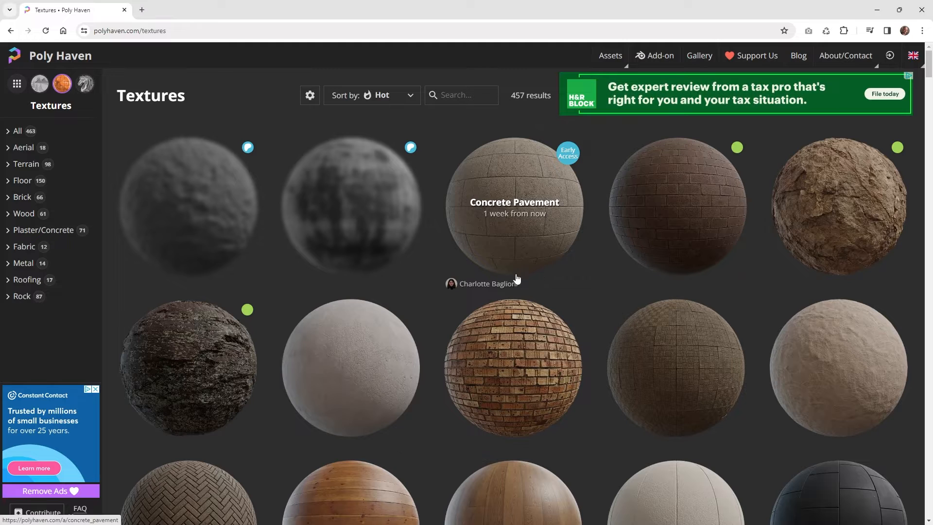
# Step: Filter the textures to the Wood floor category and open Laminate Floor 02
pyautogui.click(24, 214)
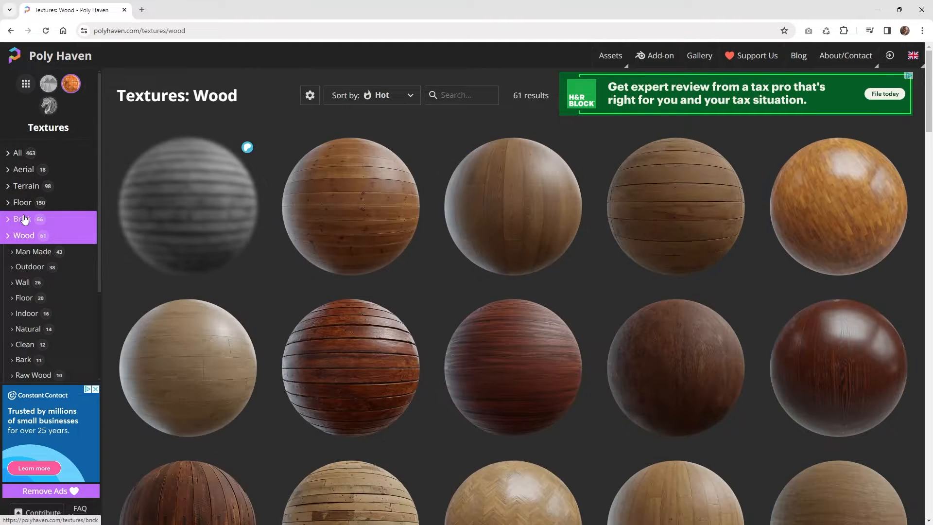
pyautogui.click(26, 301)
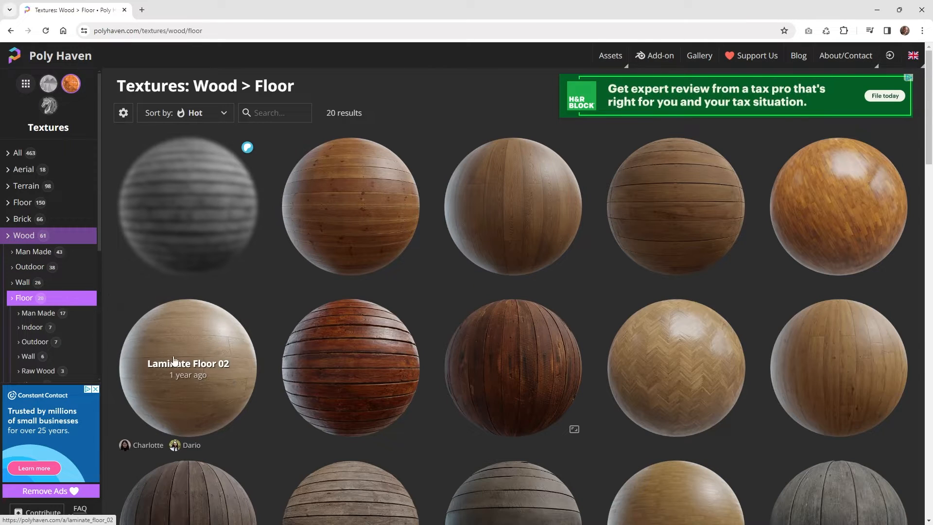
pyautogui.click(206, 384)
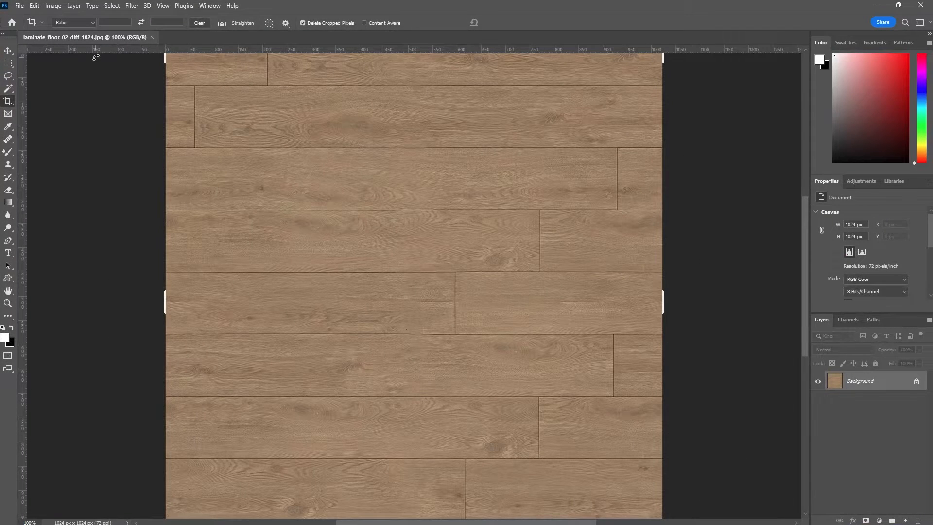
# Step: Switch to Photoshop and check the laminate floor texture's pixel dimensions in the Image Size settings
pyautogui.click(52, 5)
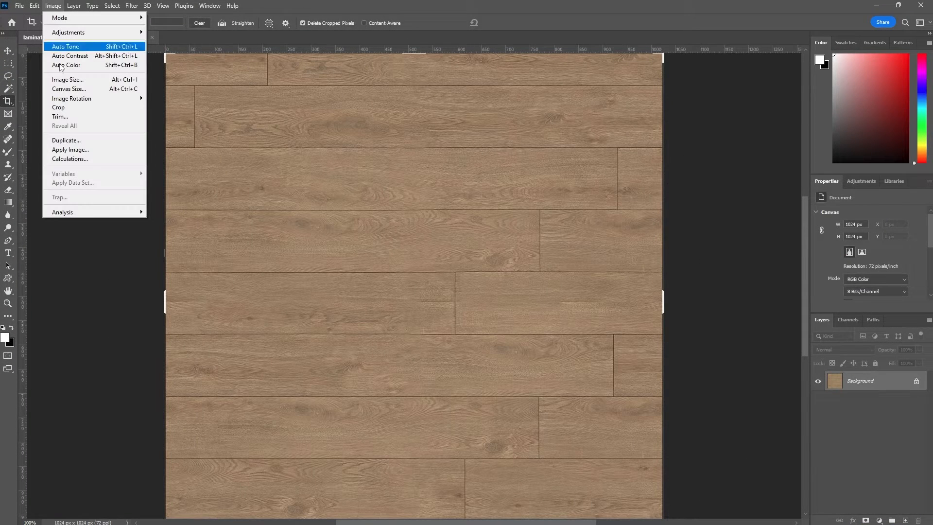
pyautogui.click(65, 80)
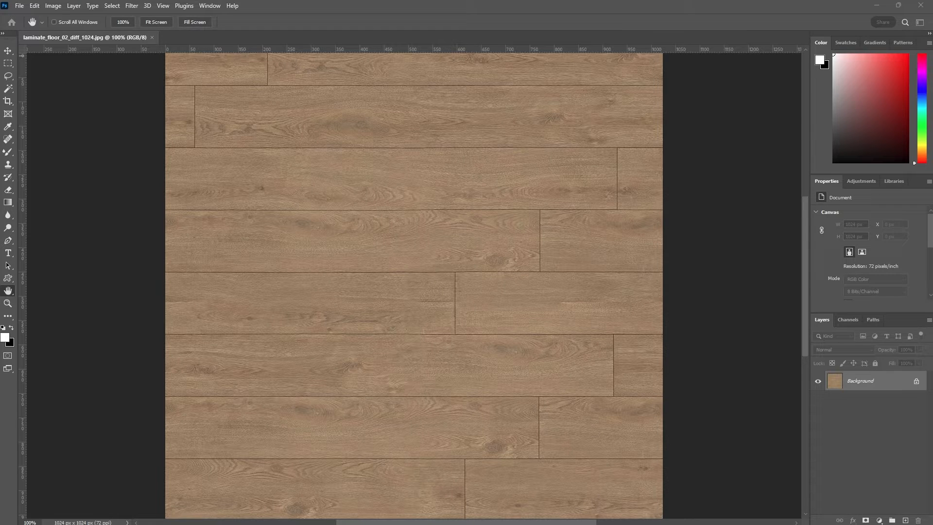
pyautogui.moveTo(543, 197); pyautogui.dragTo(440, 188)
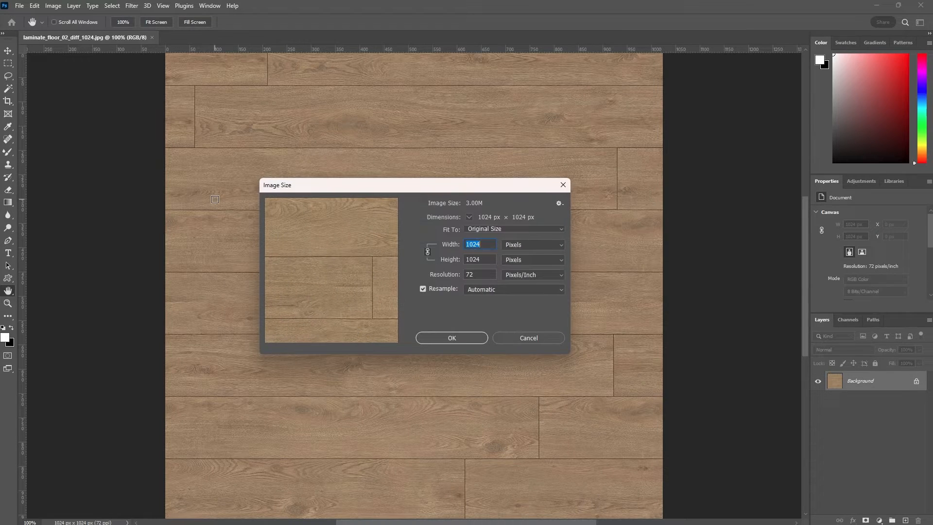
pyautogui.click(484, 247)
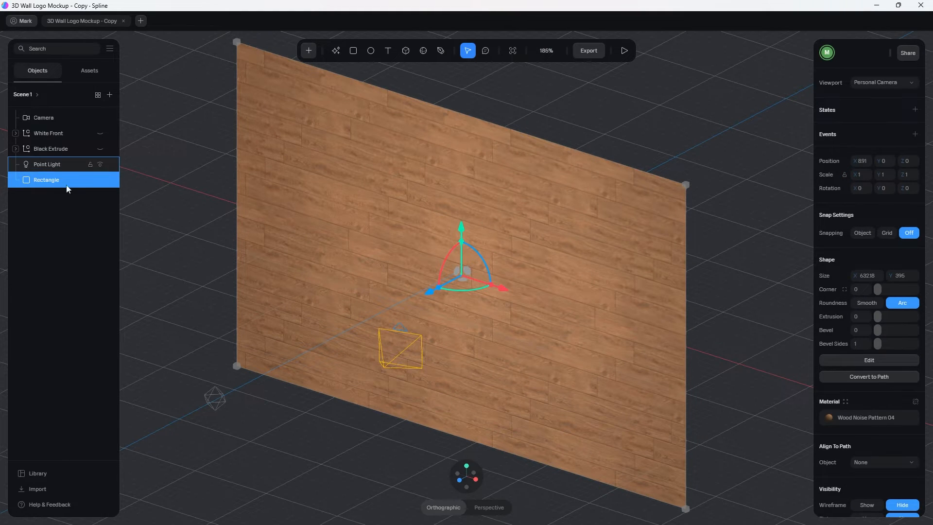
# Step: Switch to Spline and select the Point Light to view its light and shadow settings
pyautogui.click(705, 221)
pyautogui.click(675, 229)
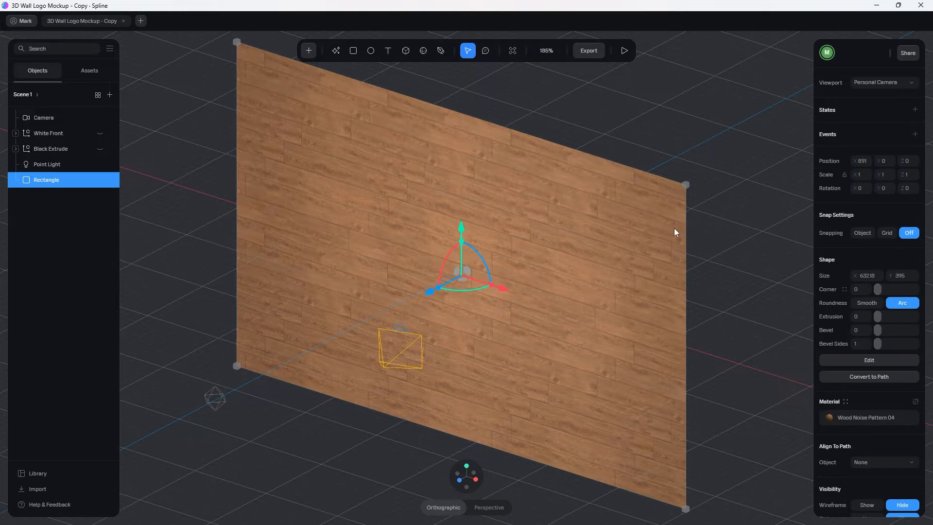
pyautogui.click(52, 166)
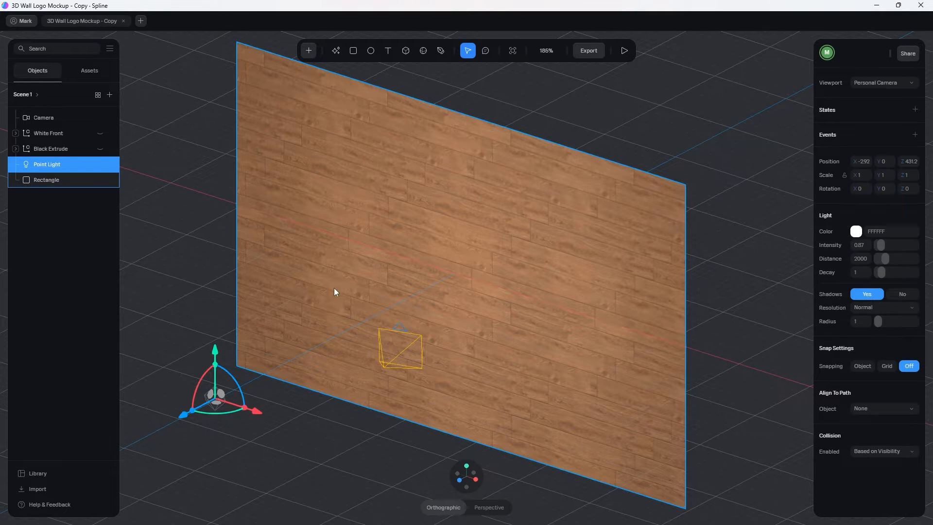
# Step: Open the wall rectangle's Wood Noise Pattern 04 material and view the mapping settings of its image layer
pyautogui.click(48, 183)
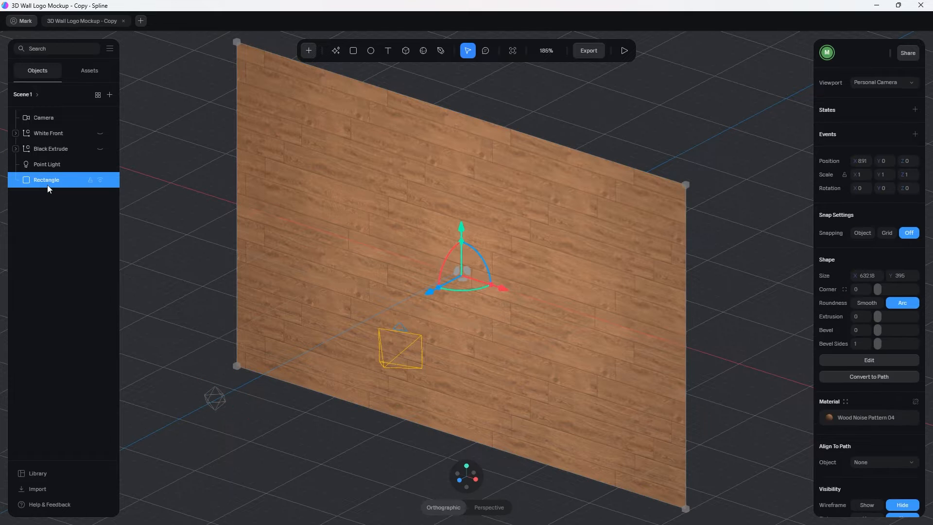
pyautogui.click(856, 420)
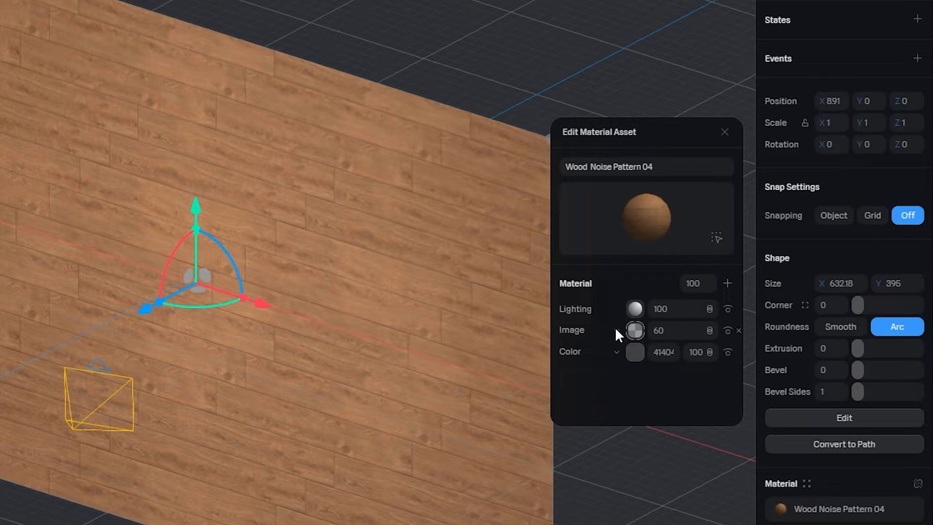
pyautogui.click(634, 330)
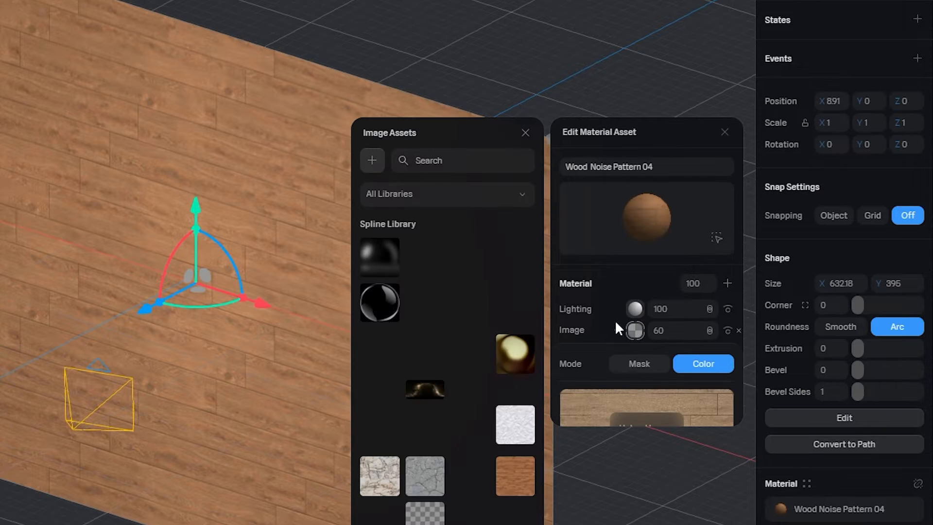
pyautogui.click(526, 132)
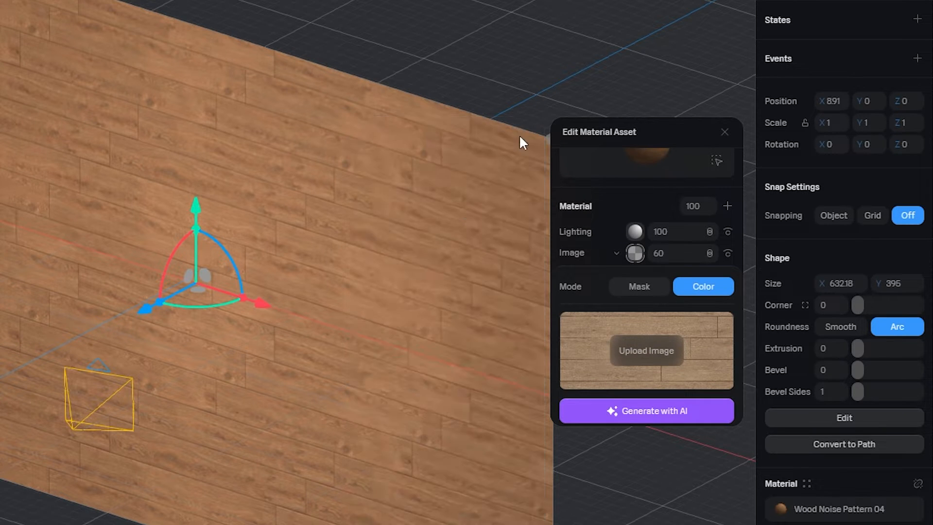
pyautogui.scroll(-2, 612, 280)
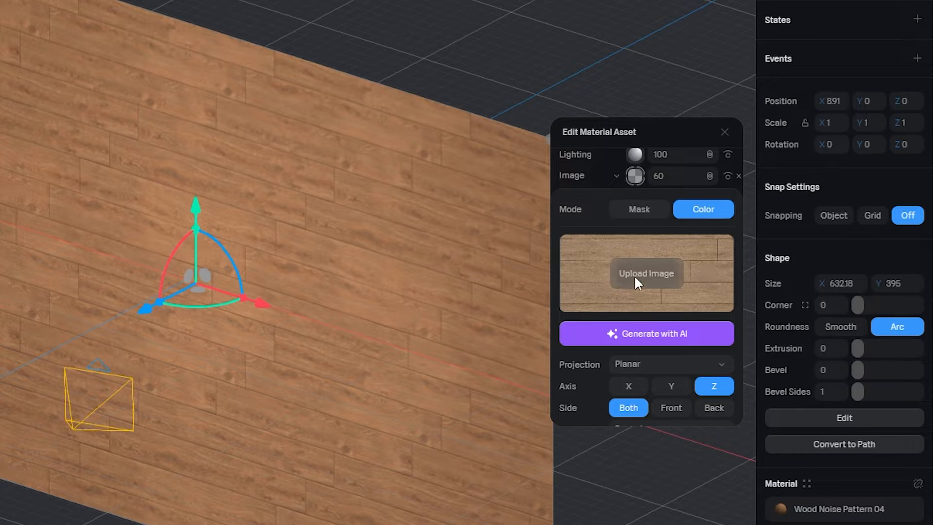
pyautogui.scroll(-1, 610, 292)
pyautogui.scroll(-1, 611, 292)
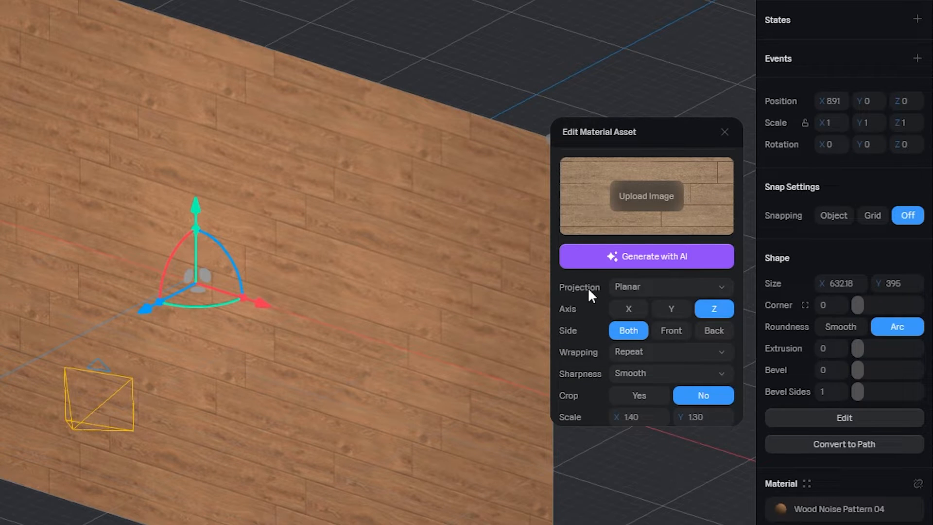
pyautogui.scroll(-1, 593, 294)
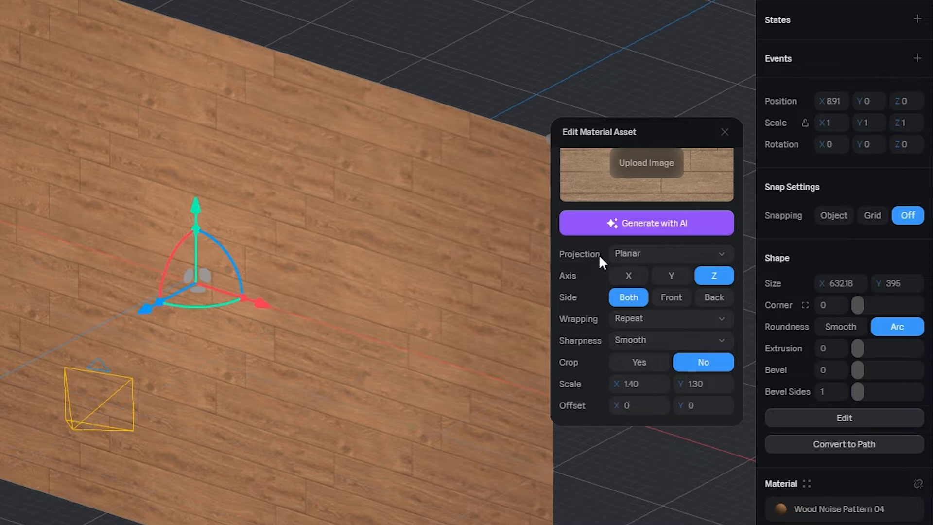
# Step: Keep the wood image's Planar projection, try the Y and X axes, and return the axis to Z
pyautogui.click(634, 255)
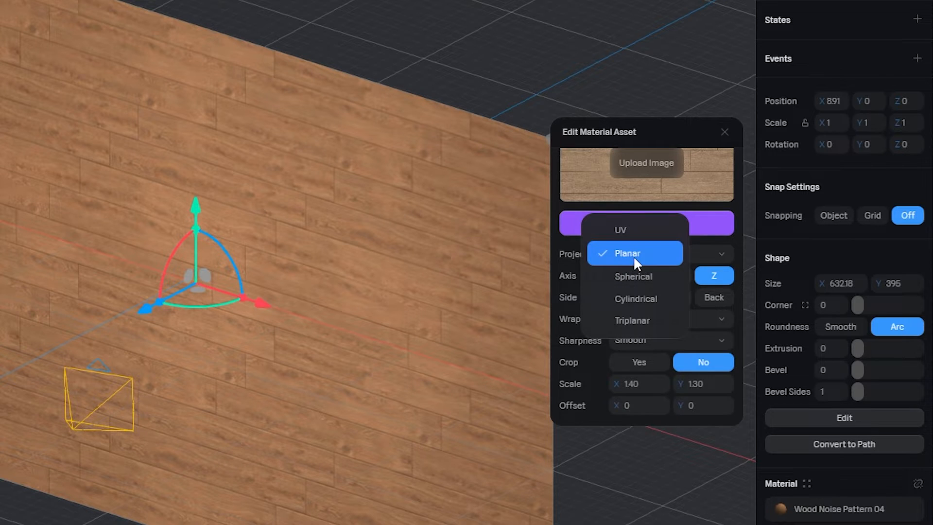
pyautogui.click(552, 292)
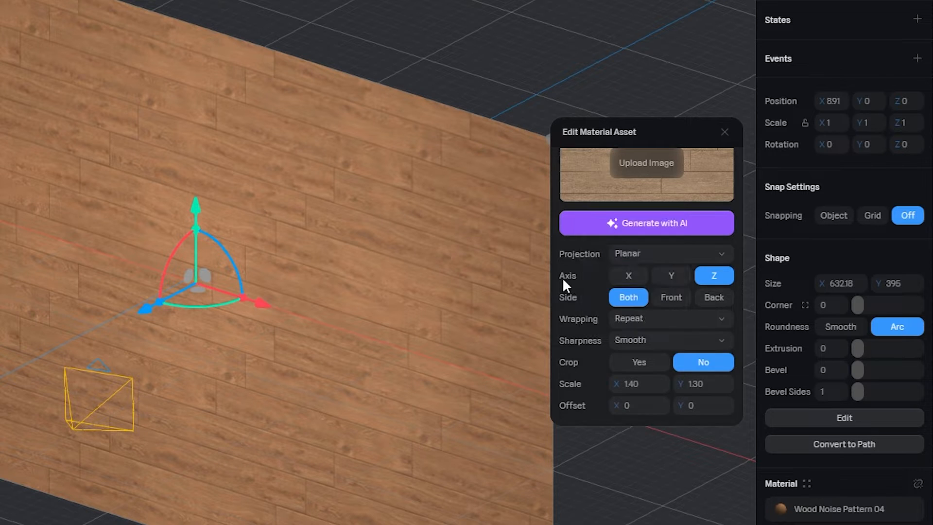
pyautogui.click(676, 276)
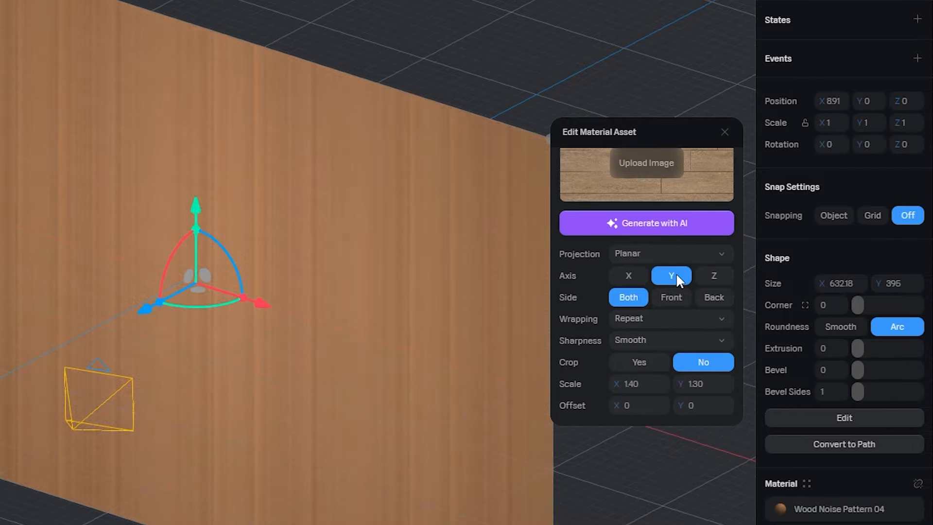
pyautogui.click(632, 277)
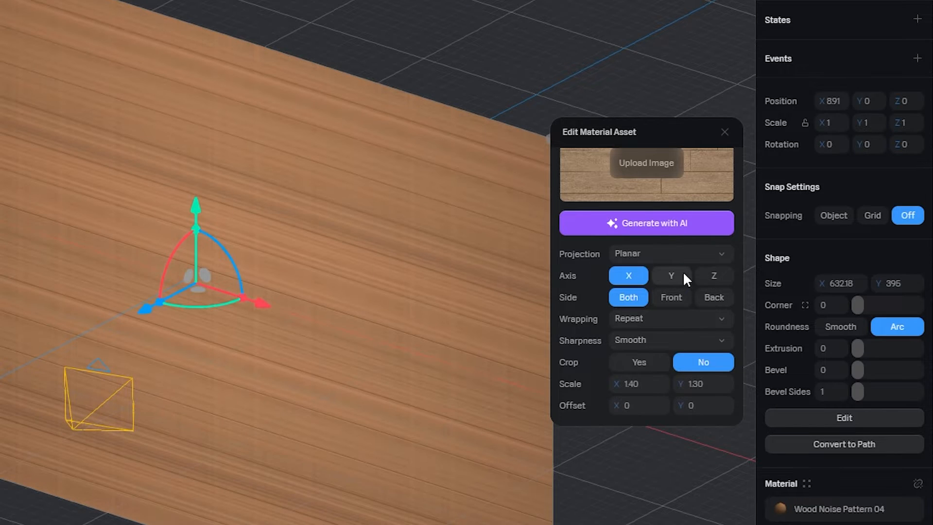
pyautogui.click(679, 271)
pyautogui.click(707, 277)
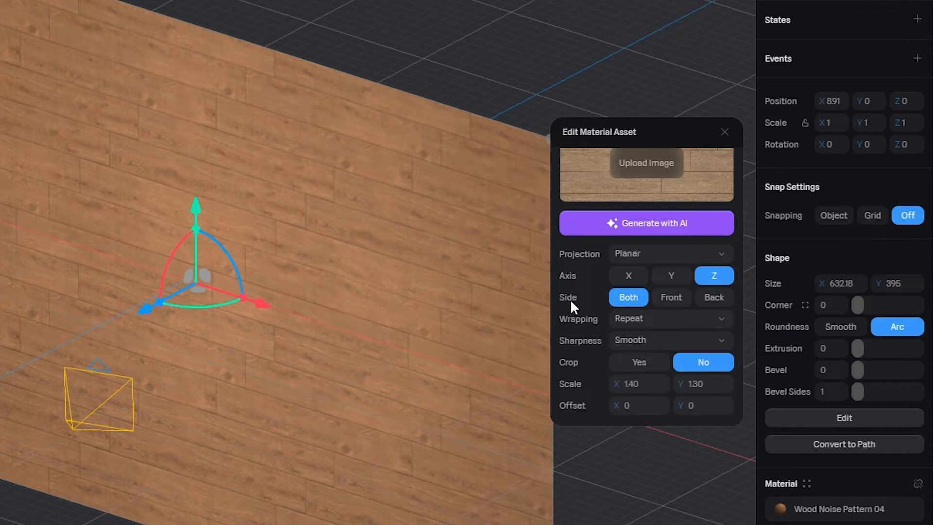
# Step: Try Mirror wrapping on the wood image, inspect the wall pattern, and return the wrapping to Repeat
pyautogui.click(642, 321)
pyautogui.click(641, 340)
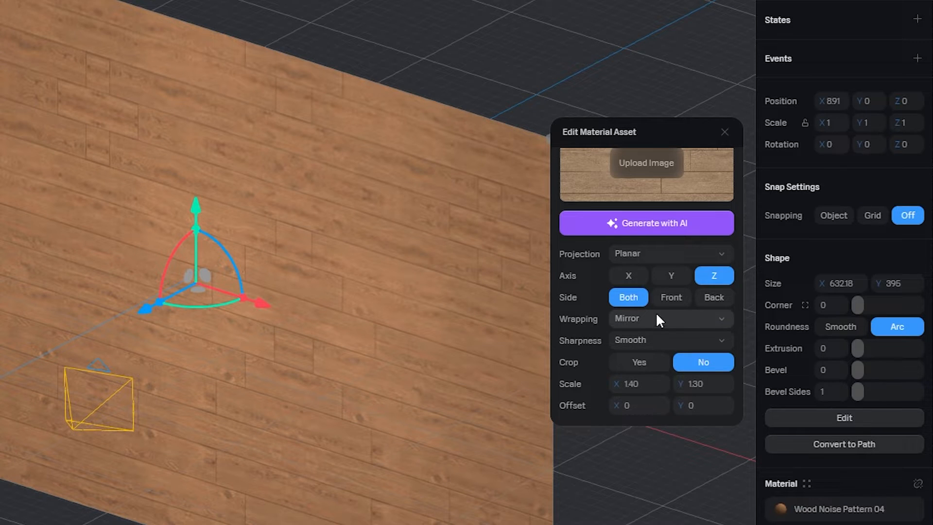
pyautogui.scroll(2, 460, 258)
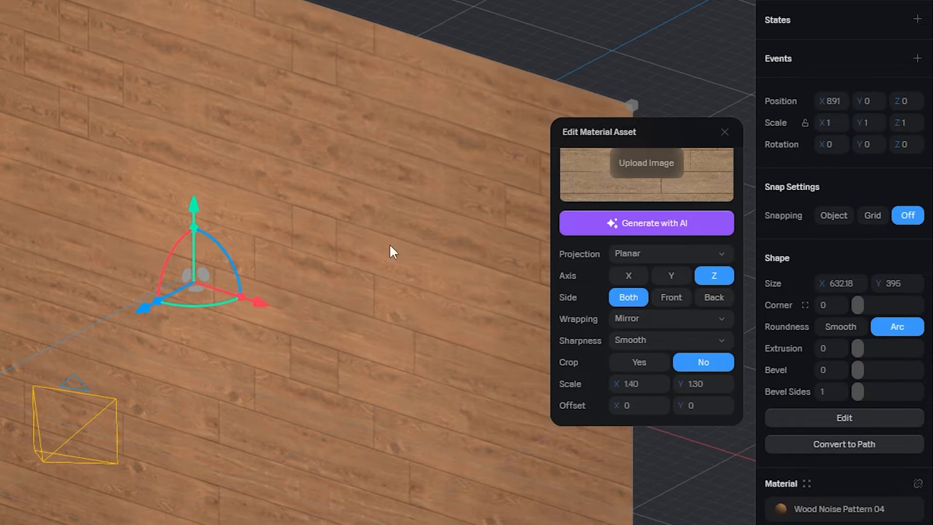
pyautogui.moveTo(460, 308); pyautogui.dragTo(395, 316, button='middle')
pyautogui.click(633, 318)
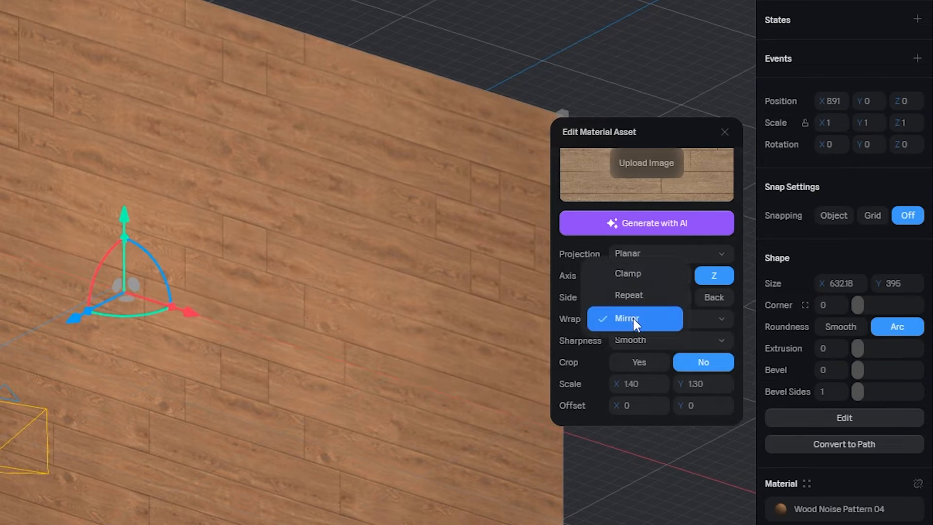
pyautogui.click(636, 294)
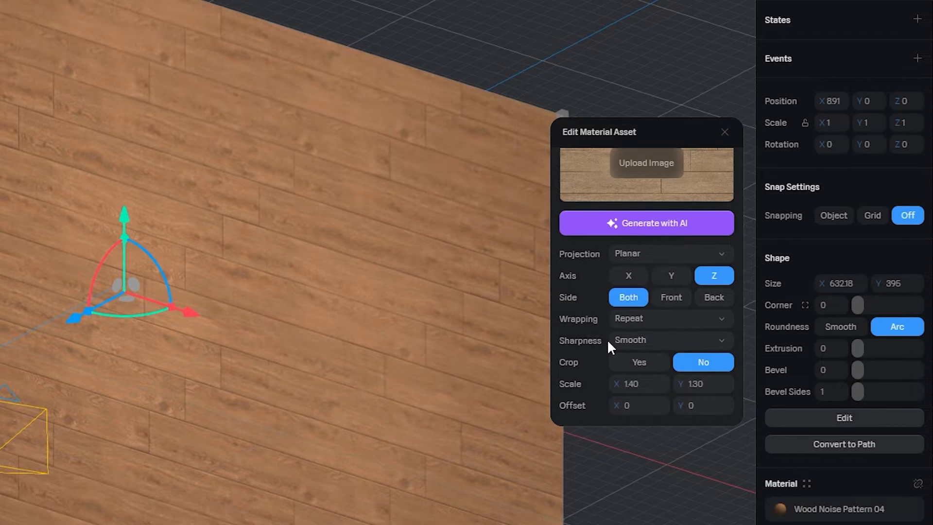
# Step: Set the wood image's sharpness to Crisp and inspect the plank grain up close
pyautogui.click(644, 341)
pyautogui.click(645, 317)
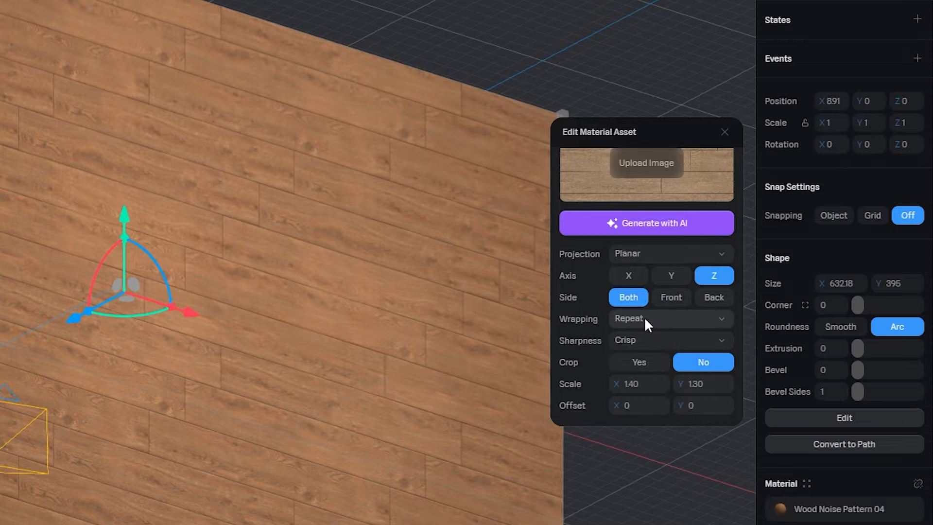
pyautogui.click(655, 339)
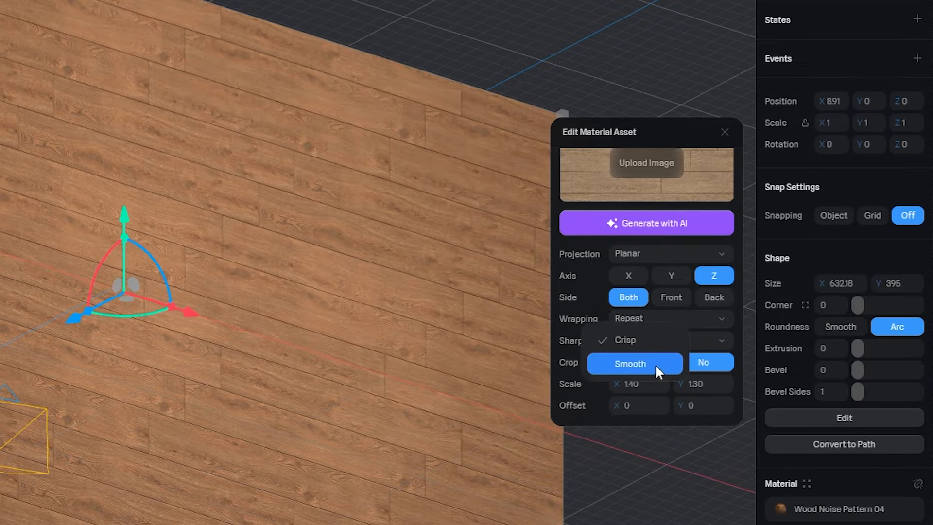
pyautogui.click(480, 304)
pyautogui.scroll(5, 486, 311)
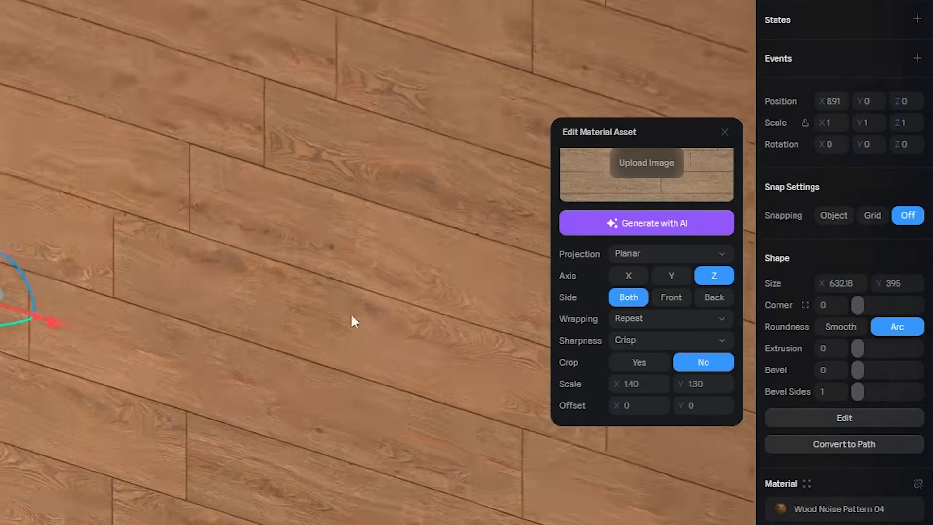
pyautogui.scroll(-3, 330, 320)
pyautogui.scroll(3, 492, 302)
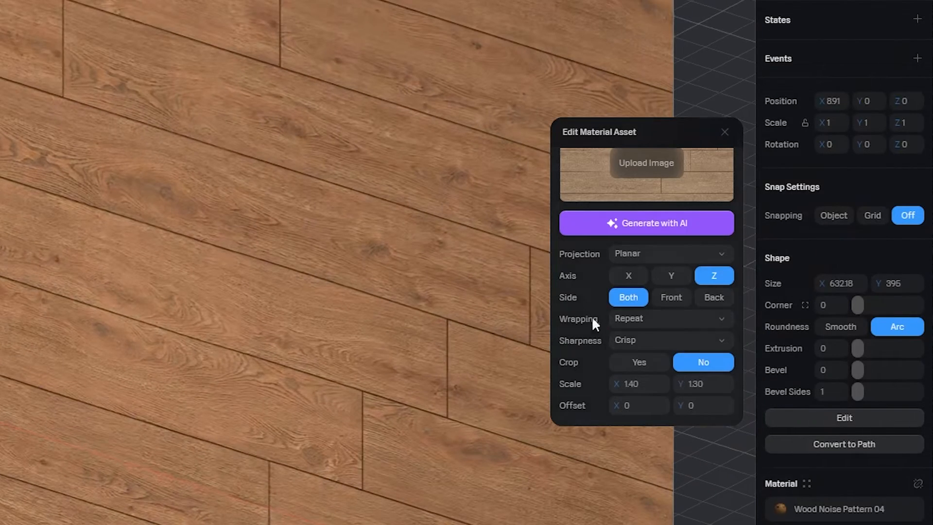
# Step: Set the wood image's sharpness back to Smooth, keeping the wrapping on Repeat
pyautogui.click(634, 321)
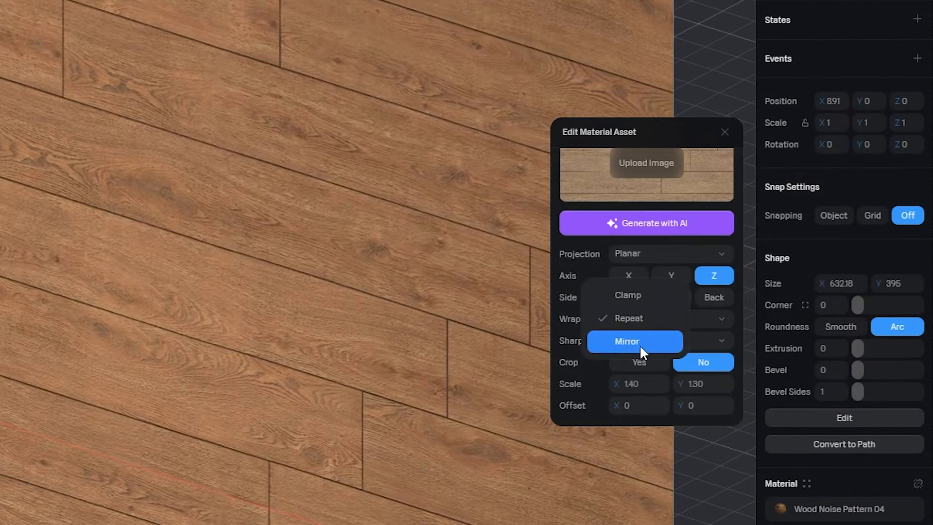
pyautogui.click(696, 343)
pyautogui.click(666, 341)
pyautogui.click(648, 360)
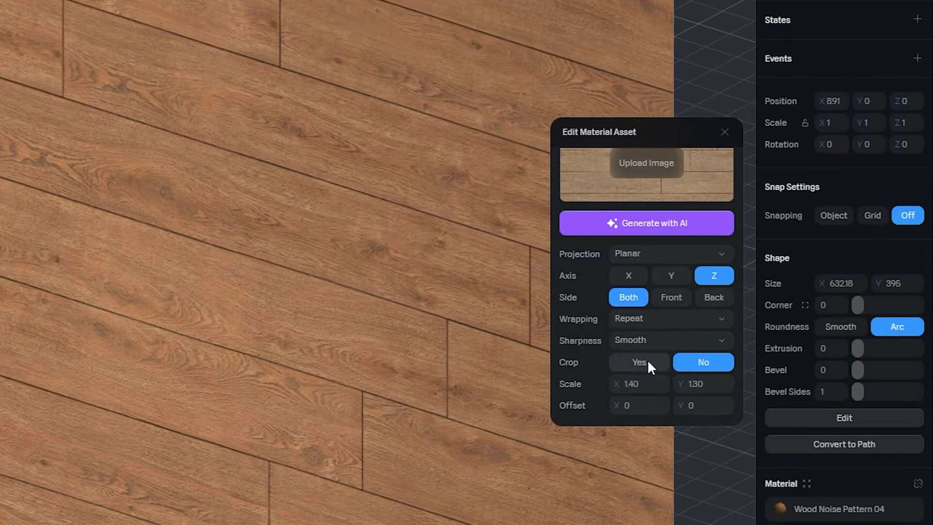
# Step: Try a horizontal scale of 1.65 on the wood image and set it back to 1.40
pyautogui.moveTo(482, 304); pyautogui.dragTo(413, 287, button='middle')
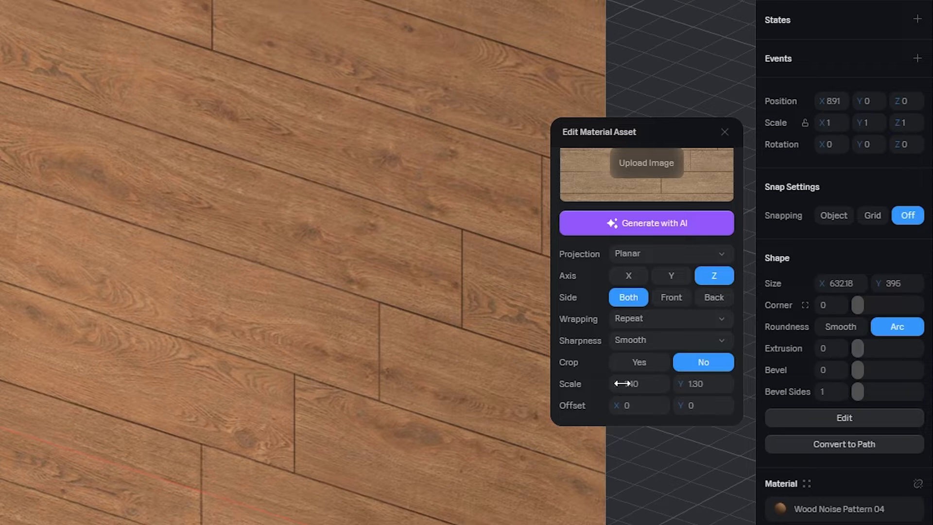
pyautogui.moveTo(622, 383); pyautogui.dragTo(643, 397)
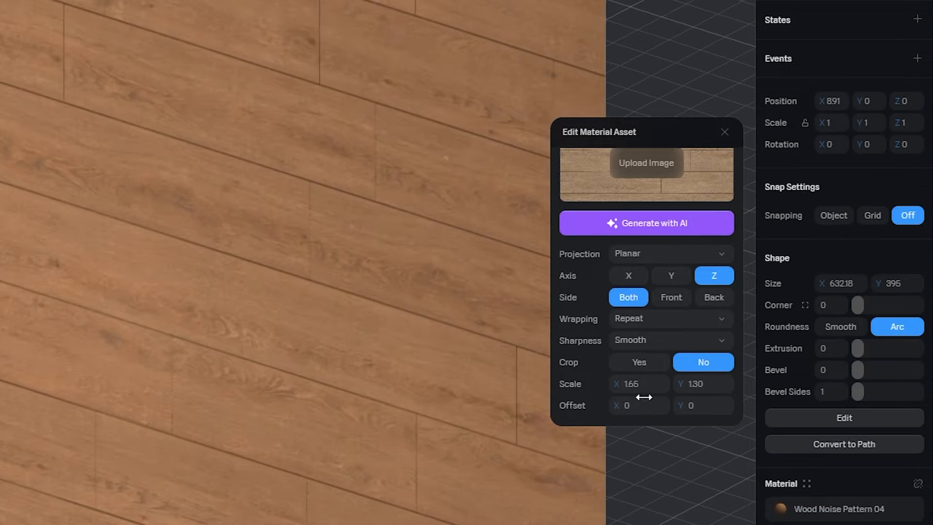
pyautogui.click(645, 383)
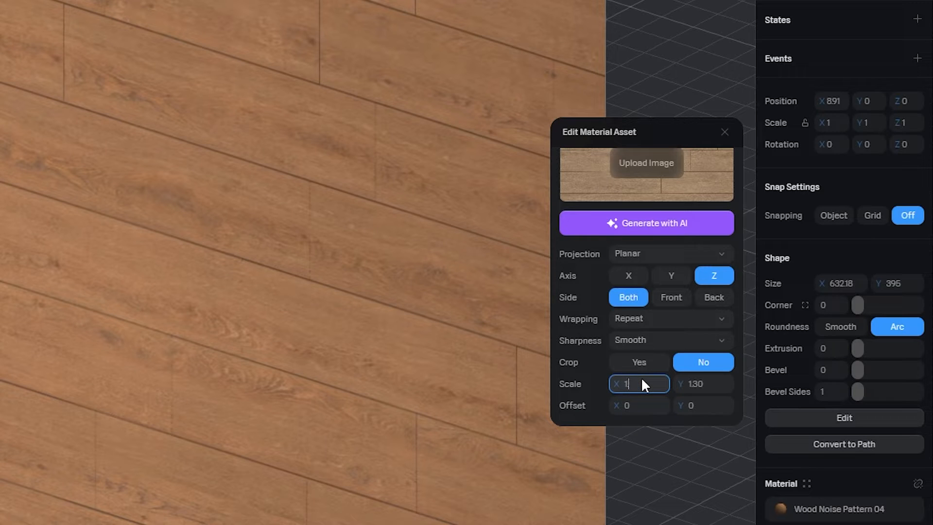
pyautogui.press('Return')
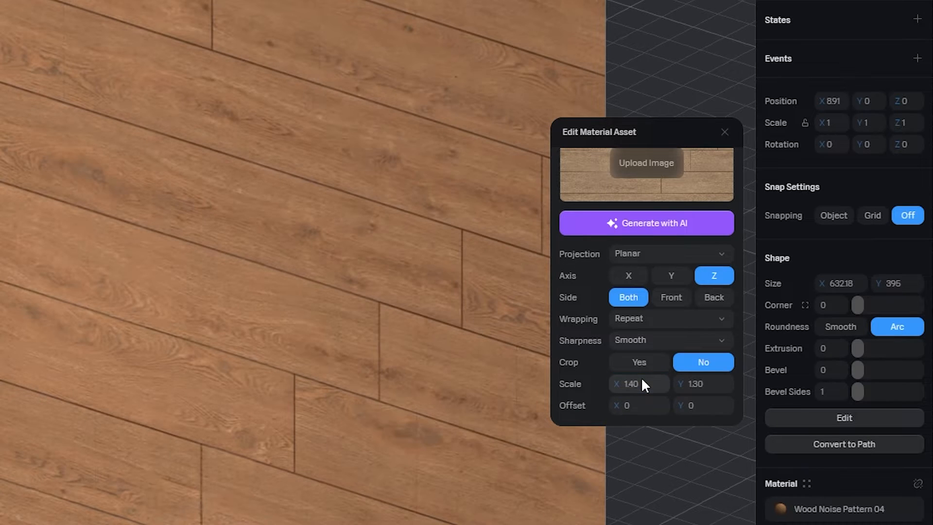
# Step: Try a vertical scale of 1 on the wood image, inspect the planks, and set it back to 1.30
pyautogui.click(715, 392)
pyautogui.write('1')
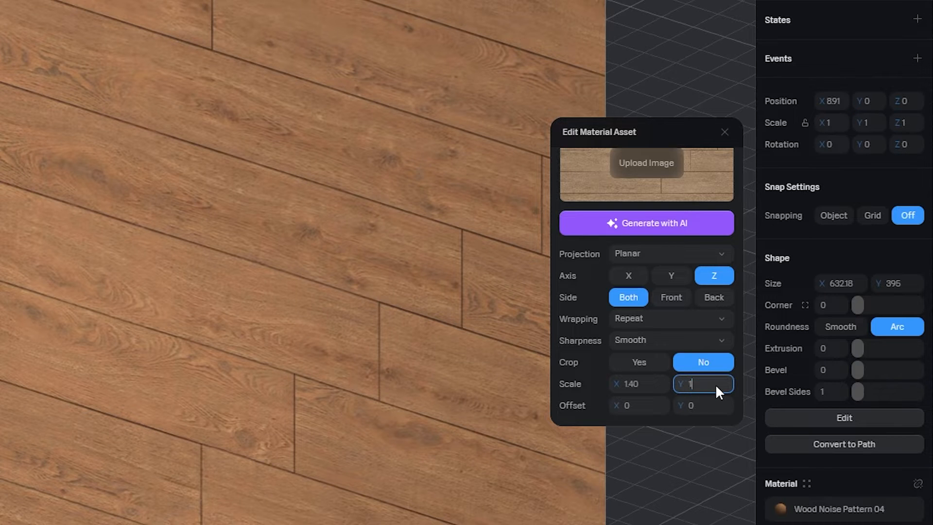
pyautogui.press('Return')
pyautogui.moveTo(1, 350); pyautogui.dragTo(49, 317, button='middle')
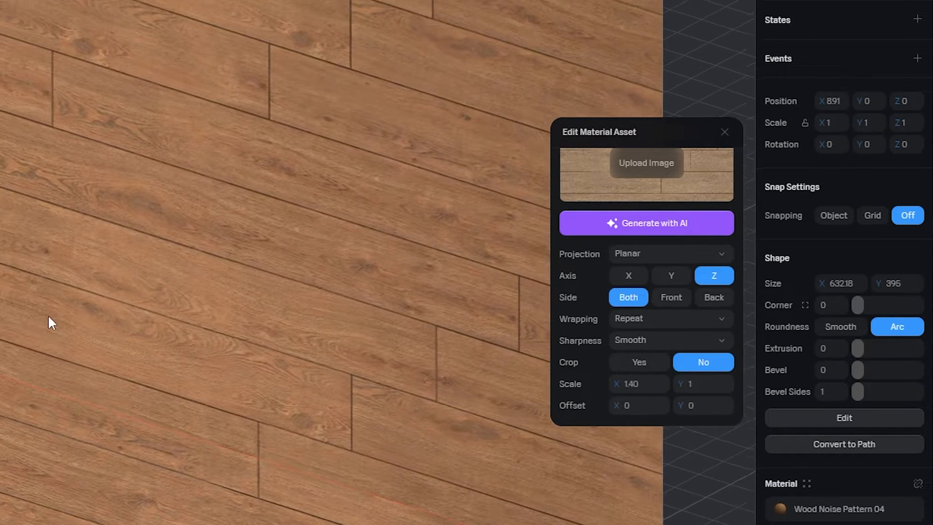
pyautogui.scroll(-2, 49, 316)
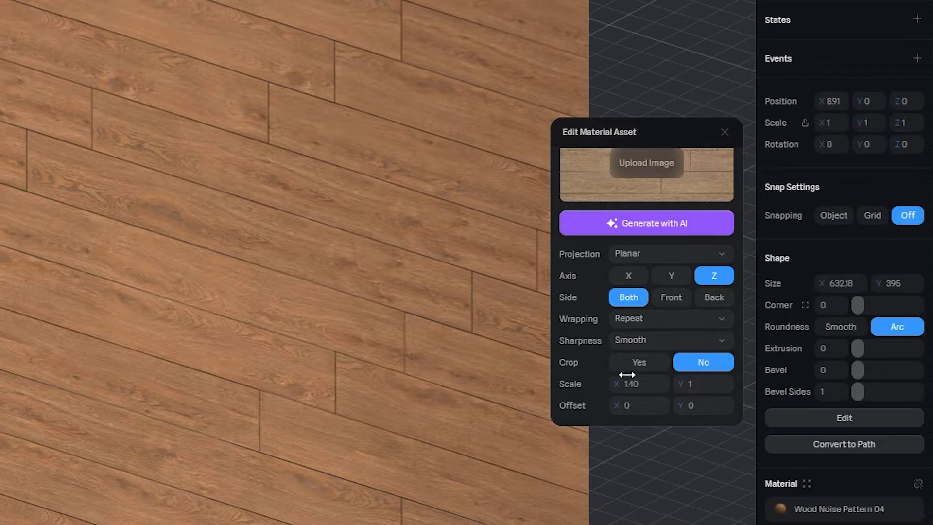
pyautogui.click(703, 385)
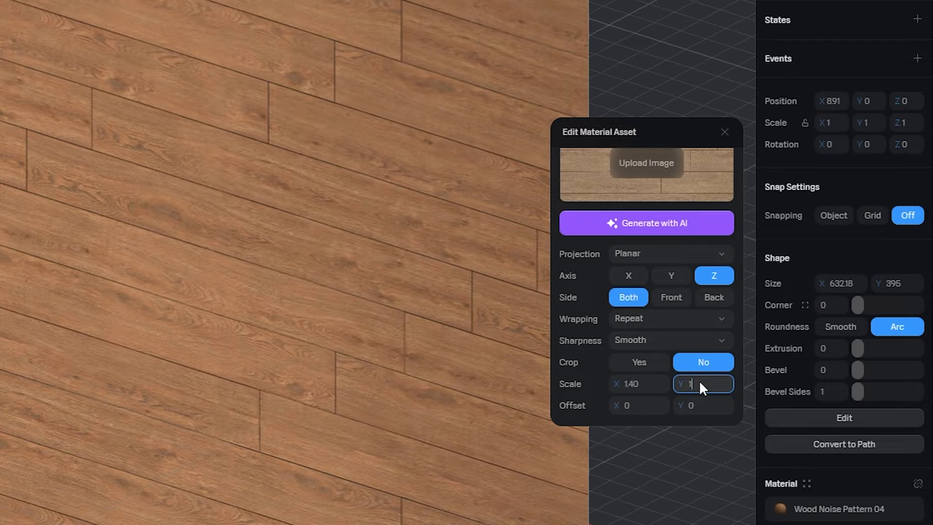
pyautogui.press('Return')
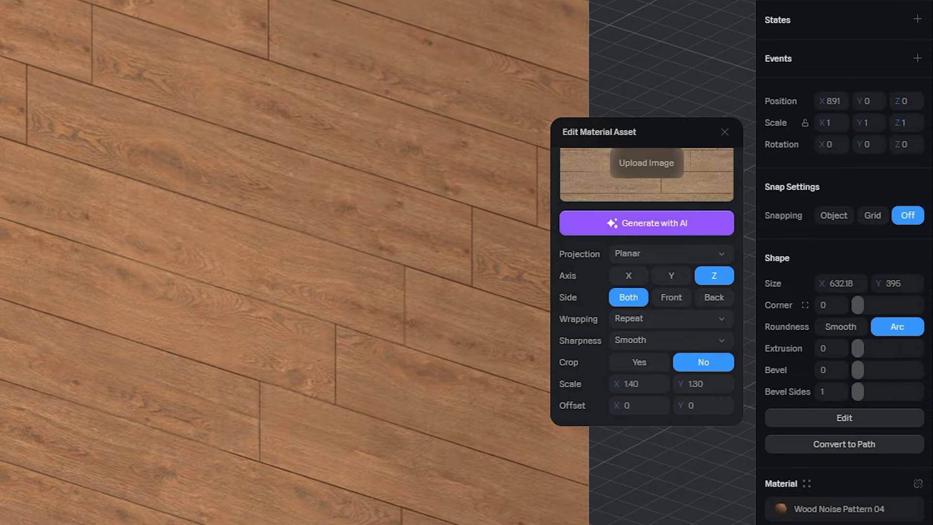
# Step: Inspect the wood planks up close and close the material editor to check the wall unobstructed
pyautogui.moveTo(618, 405); pyautogui.dragTo(644, 374)
pyautogui.scroll(3, 36, 322)
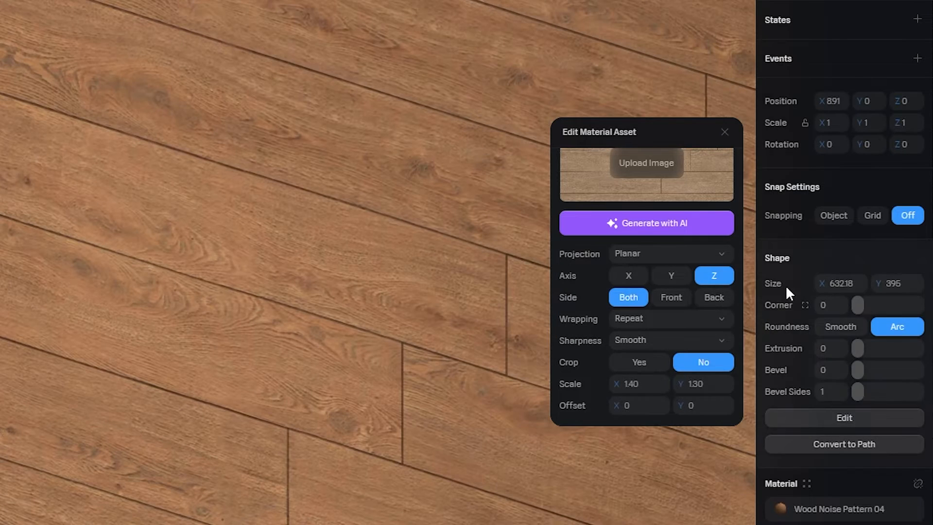
pyautogui.click(724, 133)
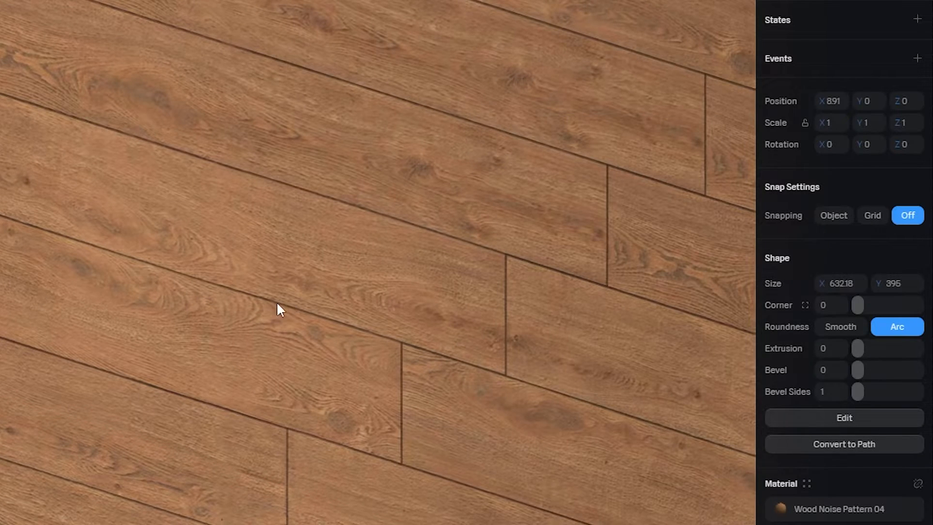
pyautogui.moveTo(290, 301); pyautogui.dragTo(232, 313, button='middle')
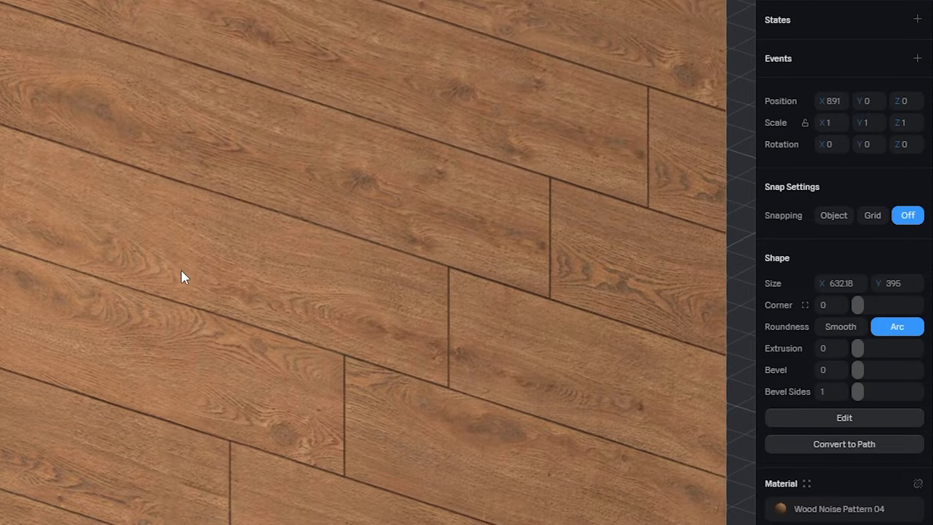
# Step: Review the Phong lighting settings of the Wood Noise Pattern 04 material, including its shininess, bump map and bump intensity
pyautogui.click(852, 505)
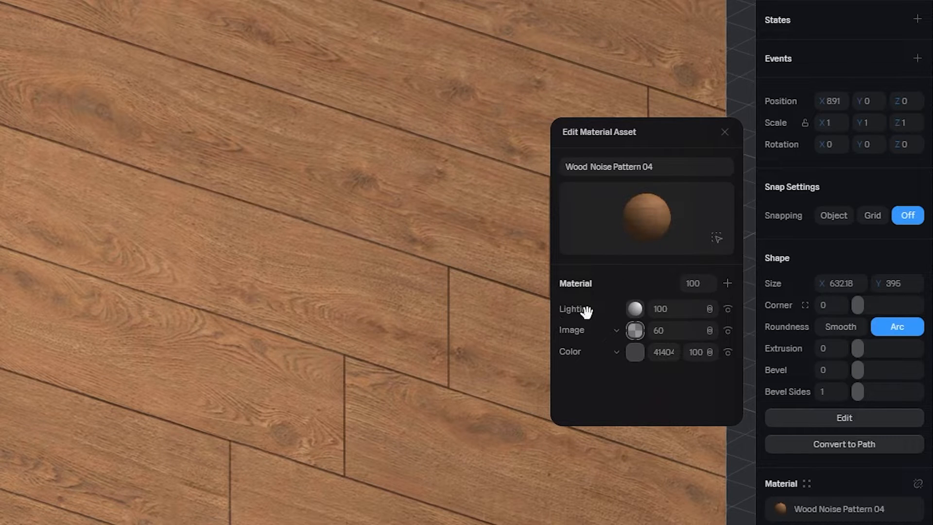
pyautogui.click(635, 307)
pyautogui.scroll(-3, 610, 299)
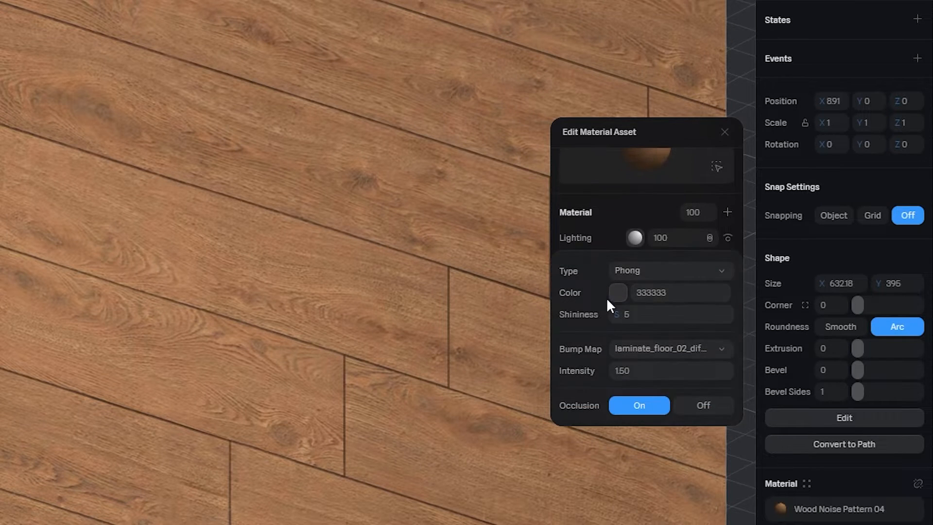
pyautogui.click(634, 315)
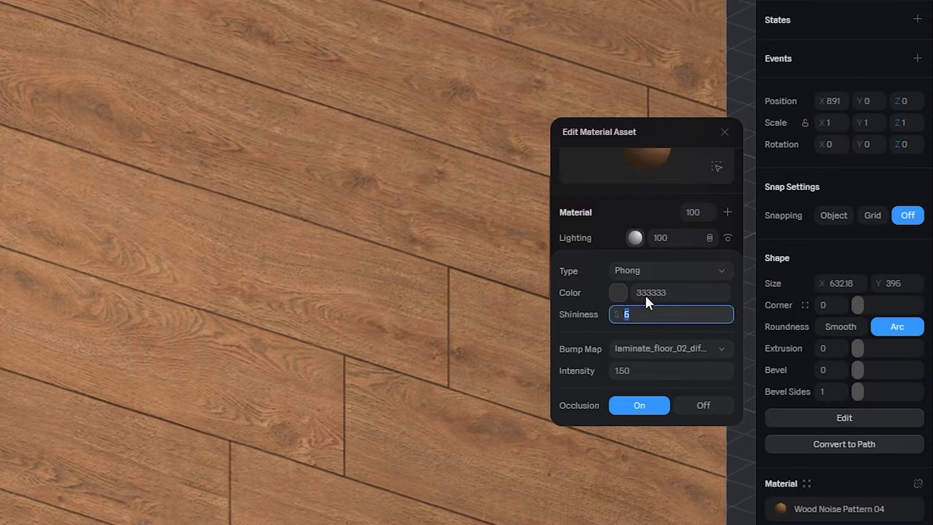
pyautogui.click(709, 349)
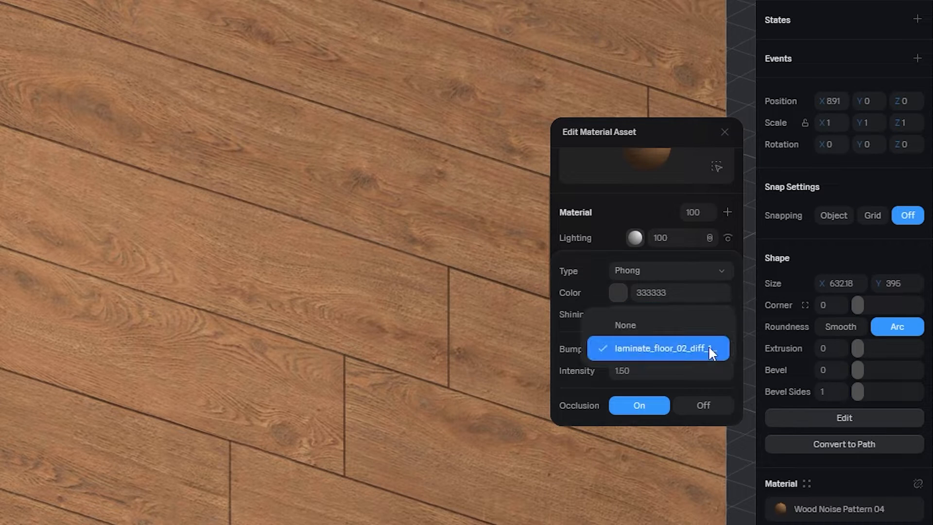
pyautogui.click(671, 348)
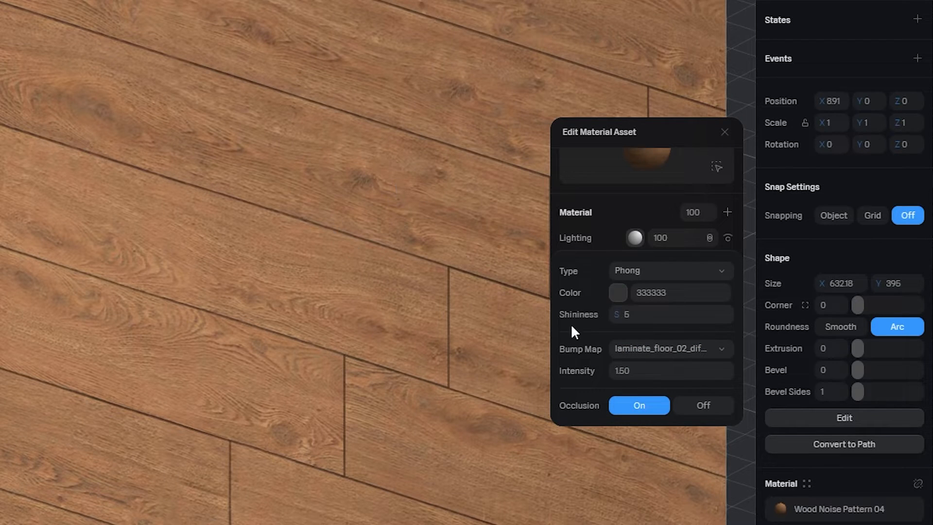
pyautogui.click(644, 375)
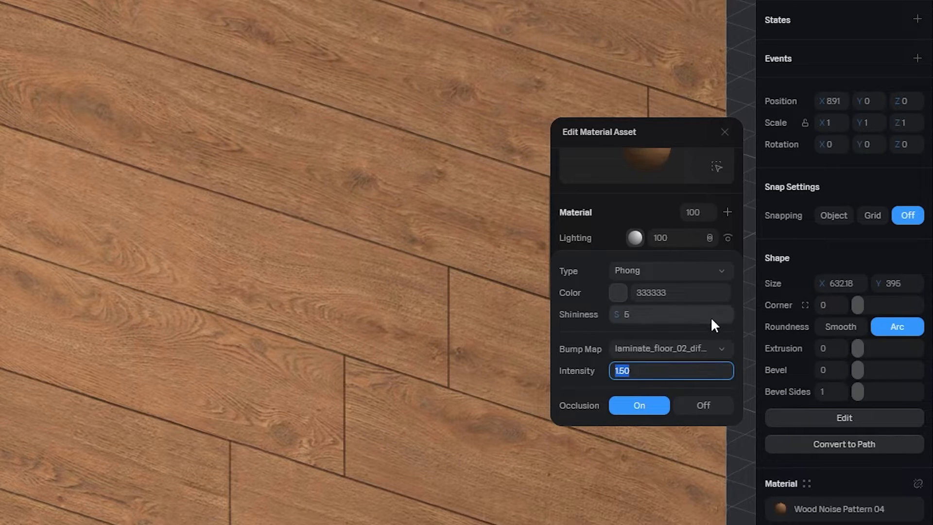
# Step: Try the wood material with the bump map set to None, inspect the planks, and restore the laminate_floor_02_diff bump map
pyautogui.click(719, 349)
pyautogui.click(676, 333)
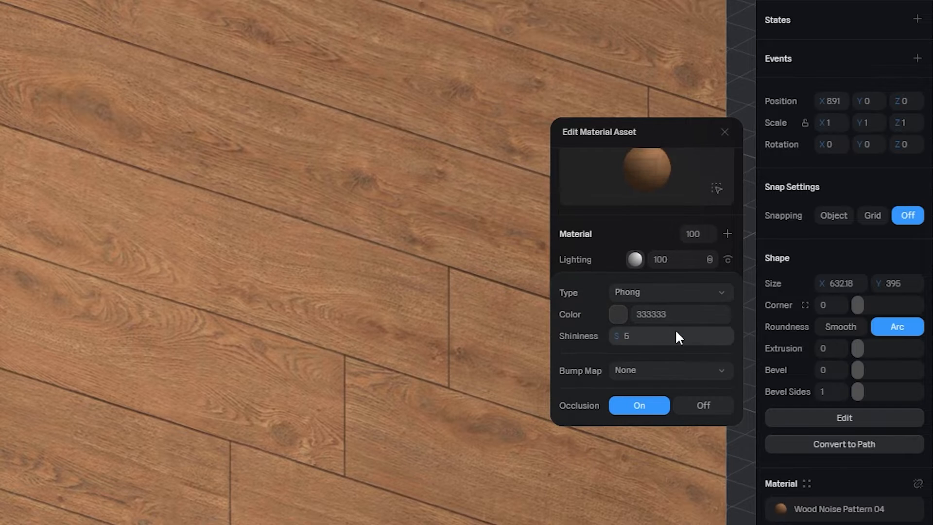
pyautogui.hscroll(10, 119, 219)
pyautogui.keyDown('ctrl'); pyautogui.scroll(2, 231, 316); pyautogui.keyUp('ctrl')
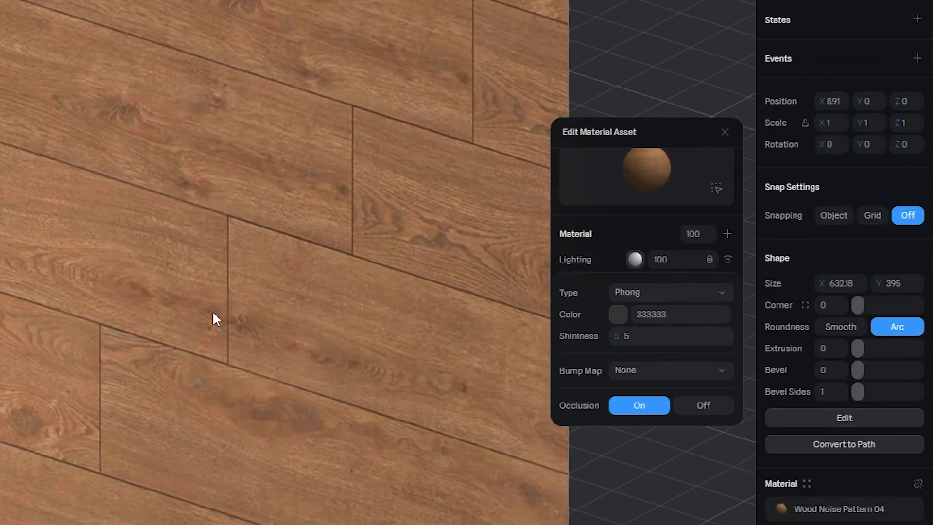
pyautogui.click(646, 368)
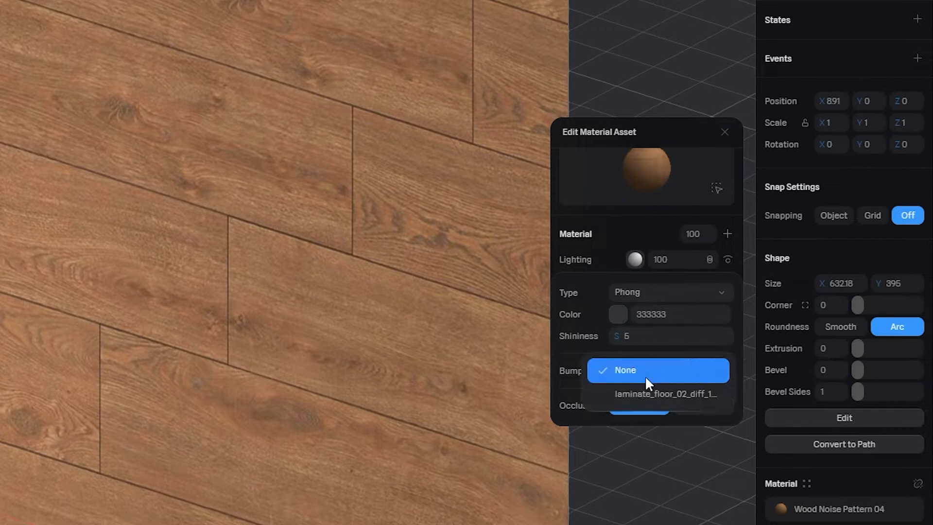
pyautogui.click(649, 394)
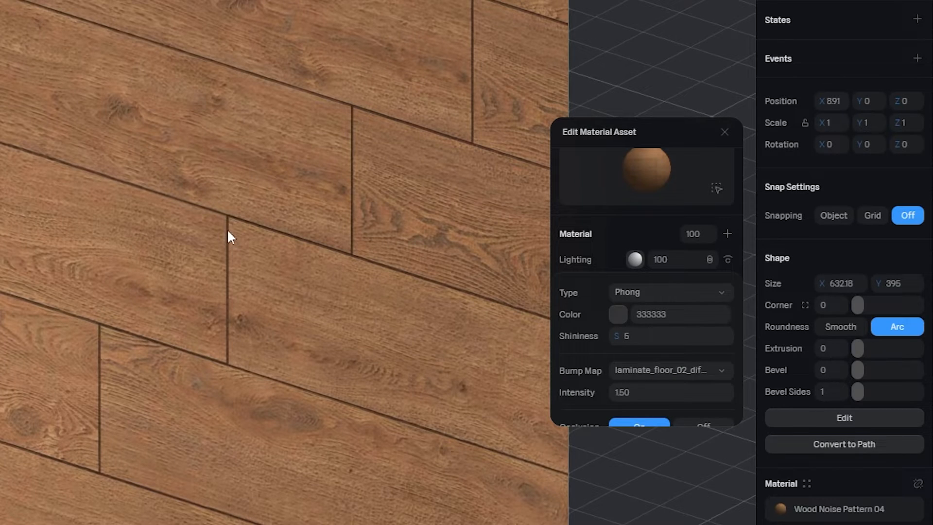
# Step: Shift the wall to Y -4 and Z 2, and set the wood material's bump map intensity to 2
pyautogui.moveTo(154, 227); pyautogui.dragTo(147, 253)
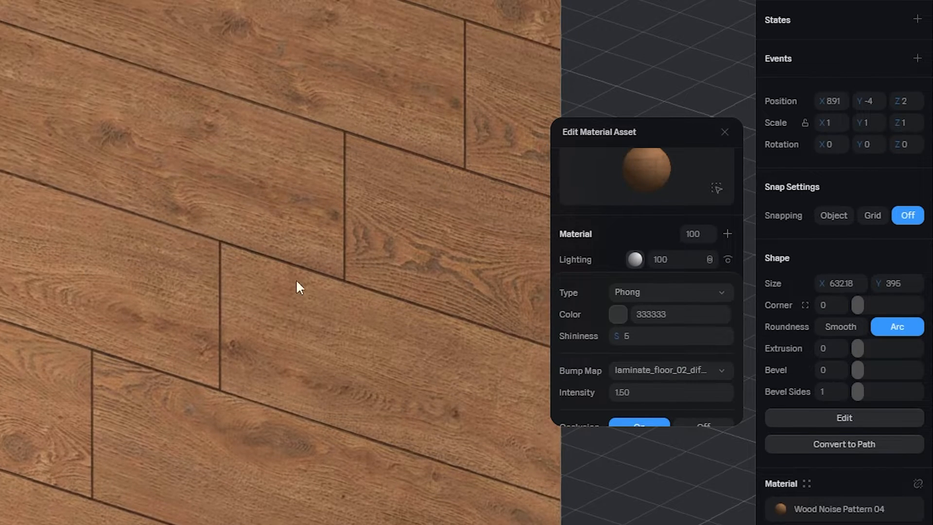
pyautogui.moveTo(611, 389); pyautogui.dragTo(614, 358)
pyautogui.click(640, 392)
pyautogui.write('2')
pyautogui.press('Return')
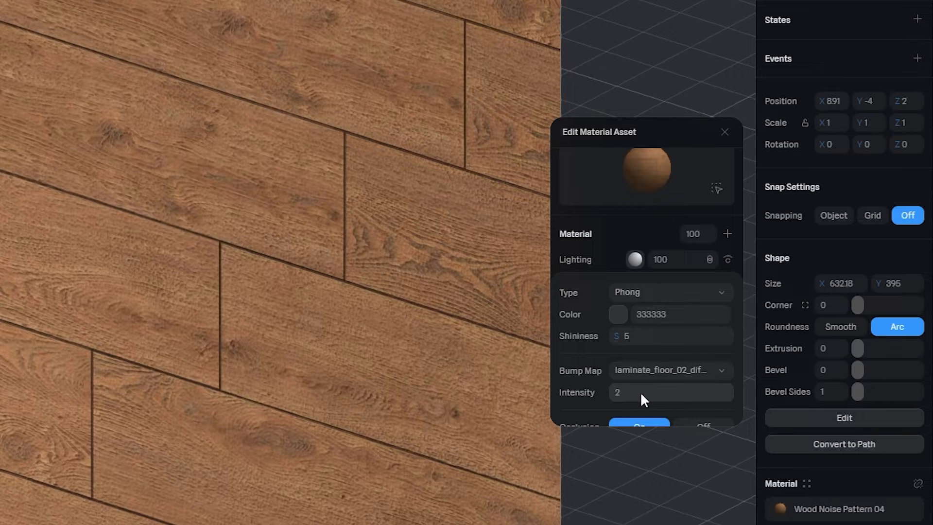
# Step: Try the wood image layer at 100 opacity, inspect the wall, and set the opacity back to 60
pyautogui.scroll(-1, 580, 360)
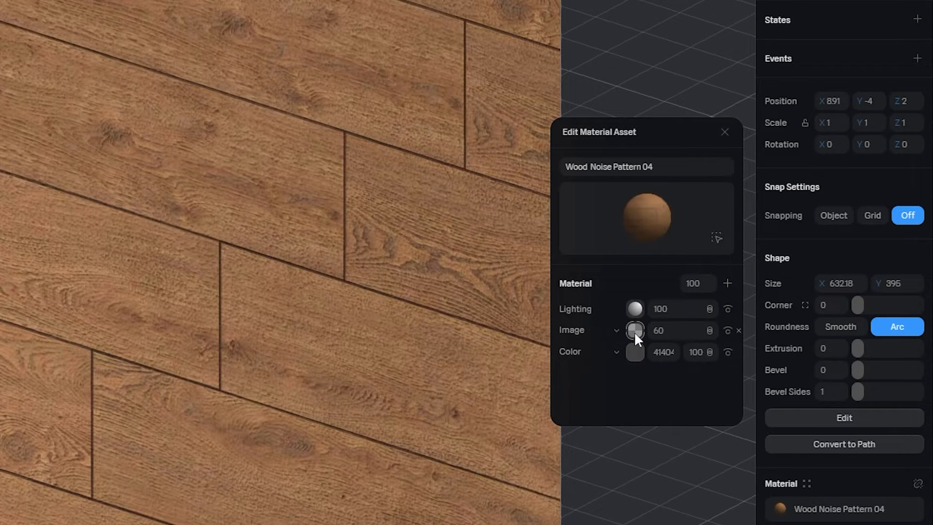
pyautogui.click(664, 330)
pyautogui.press('Return')
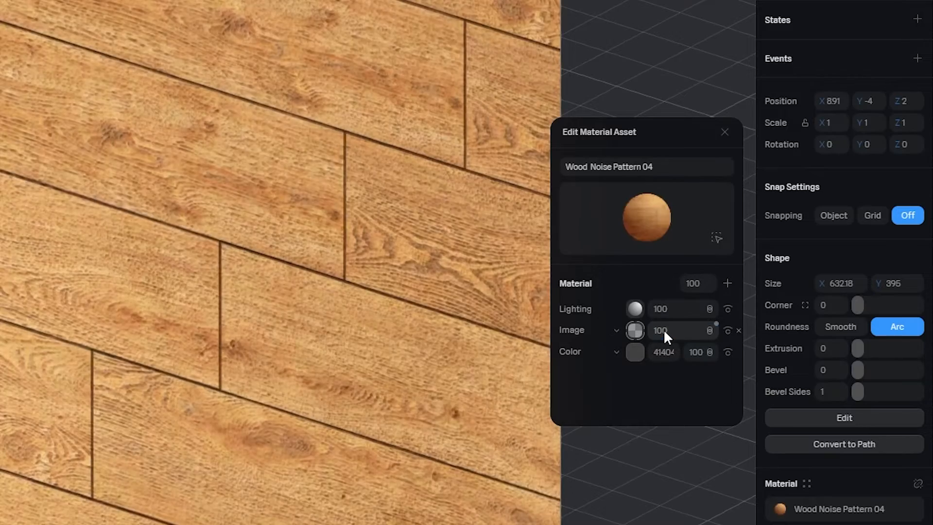
pyautogui.scroll(2, 87, 315)
pyautogui.scroll(-5, 86, 315)
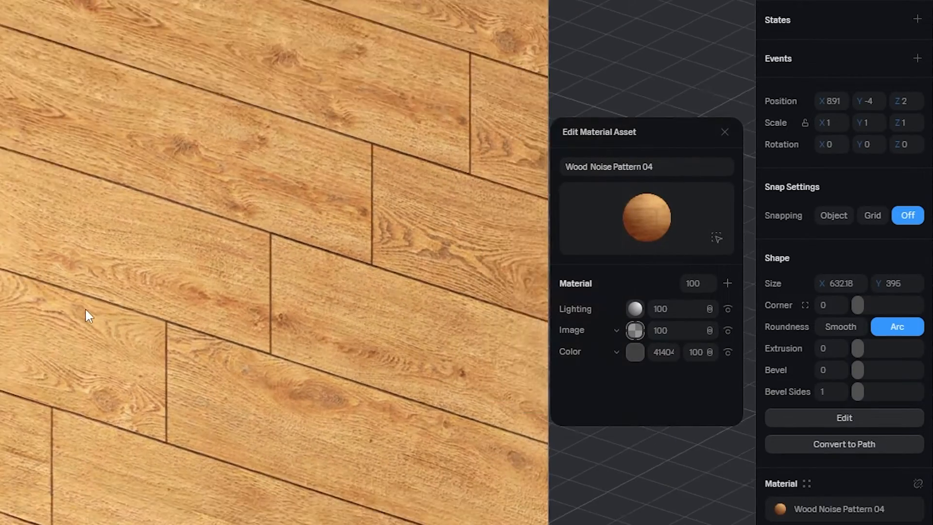
pyautogui.scroll(-1, 84, 316)
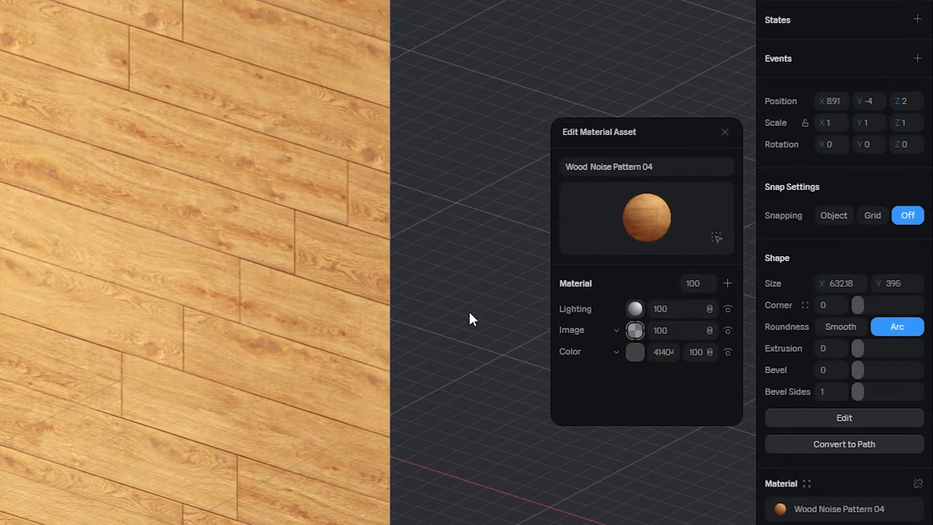
pyautogui.click(672, 334)
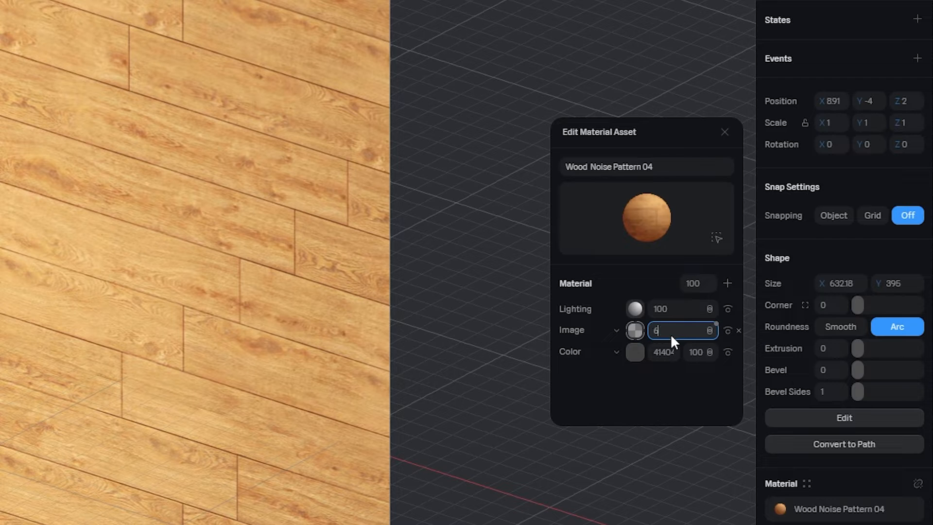
pyautogui.press('Return')
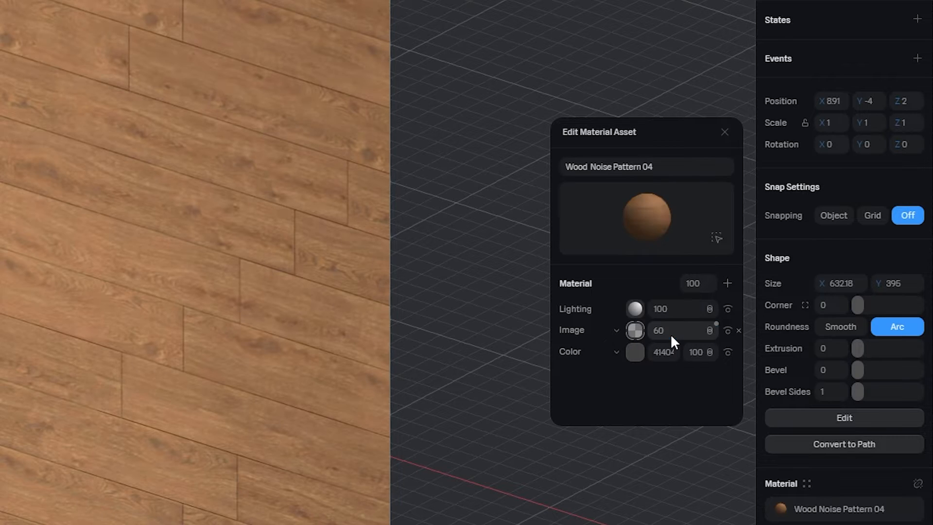
# Step: Pick a dark grey for the Color layer beneath the wood image
pyautogui.click(635, 353)
pyautogui.scroll(-4, 593, 340)
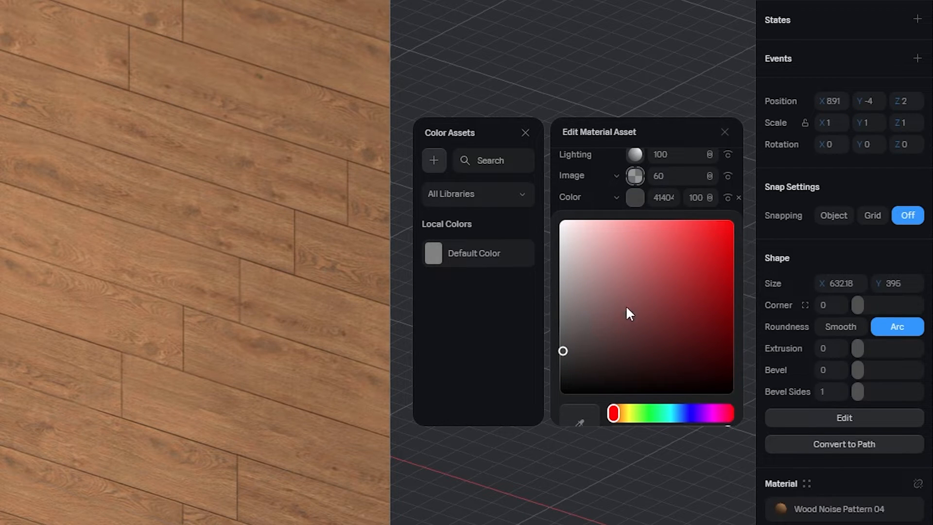
pyautogui.moveTo(610, 313); pyautogui.dragTo(557, 352)
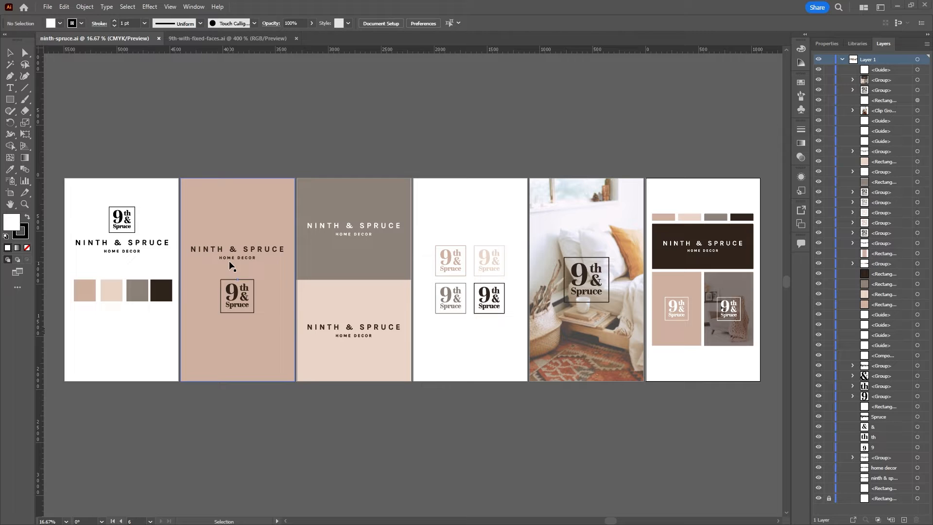
# Step: Switch to Illustrator and select the complete Ninth & Spruce logo artwork on the first artboard of ninth-spruce.ai
pyautogui.moveTo(231, 266)
pyautogui.mouseDown()
pyautogui.moveTo(267, 267)
pyautogui.moveTo(240, 267)
pyautogui.mouseUp()
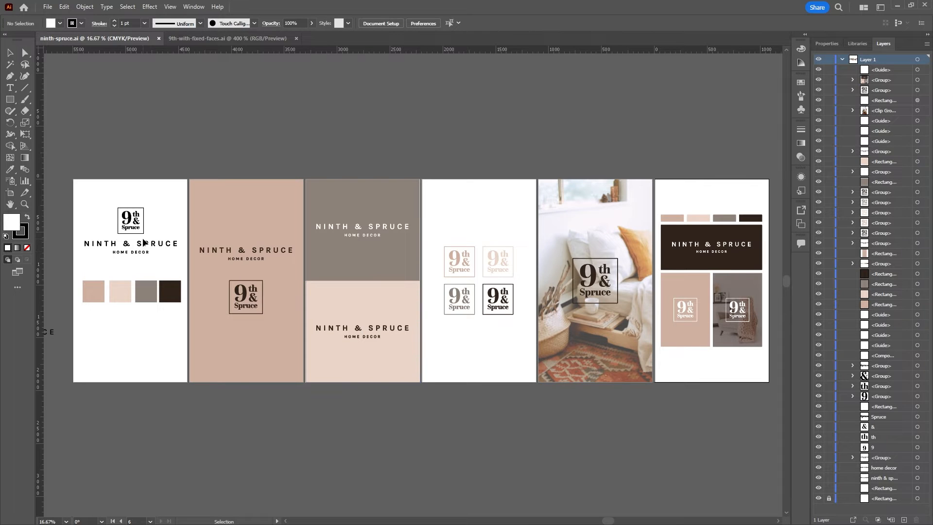
pyautogui.moveTo(143, 241); pyautogui.dragTo(220, 243)
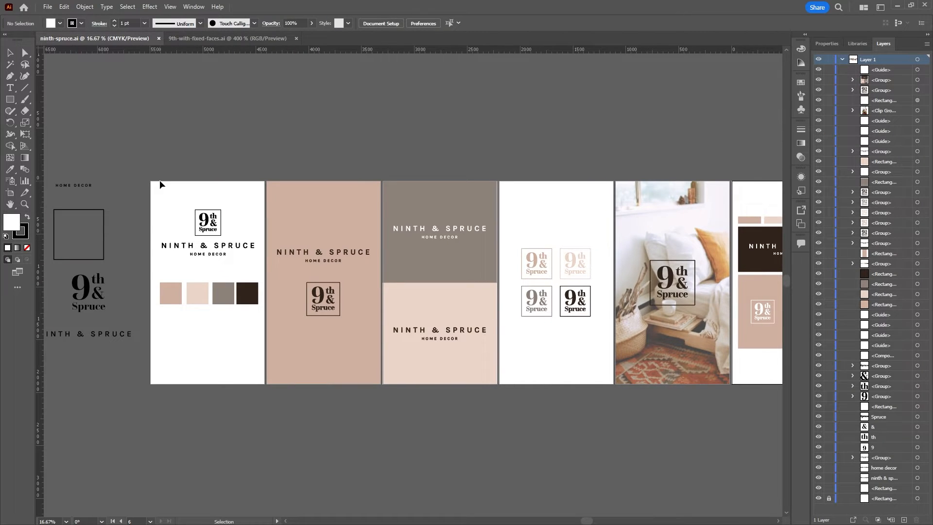
pyautogui.press('a')
pyautogui.hotkey('ctrl', '=')
pyautogui.hotkey('ctrl', '=')
pyautogui.hotkey('ctrl', '=')
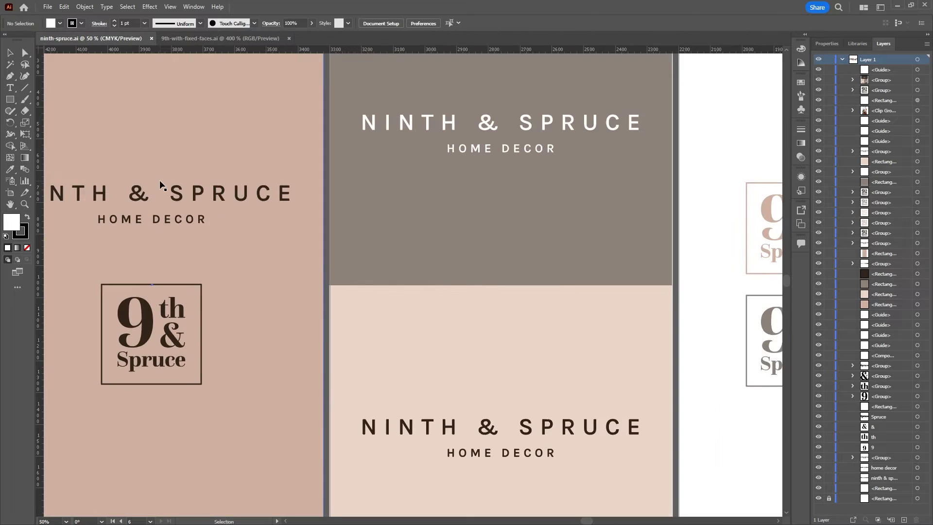
pyautogui.moveTo(216, 220); pyautogui.dragTo(644, 260)
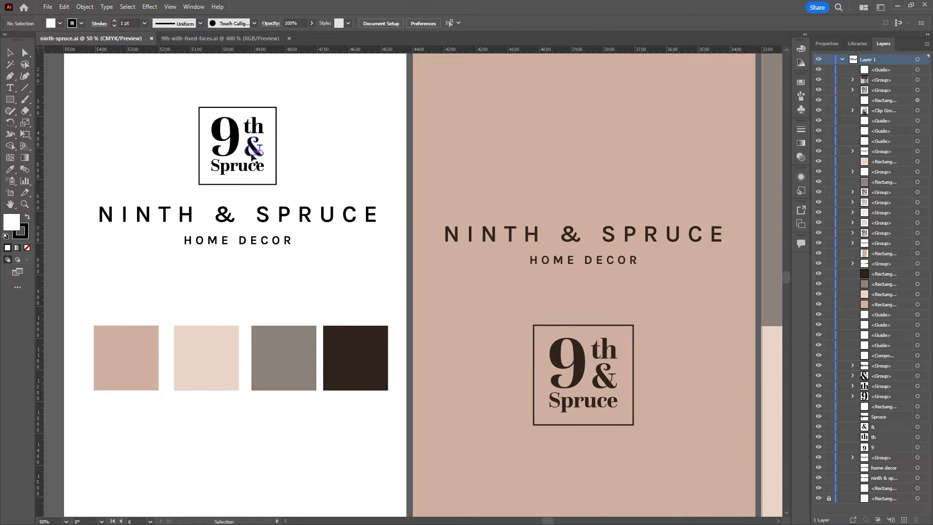
pyautogui.moveTo(76, 75); pyautogui.dragTo(396, 272)
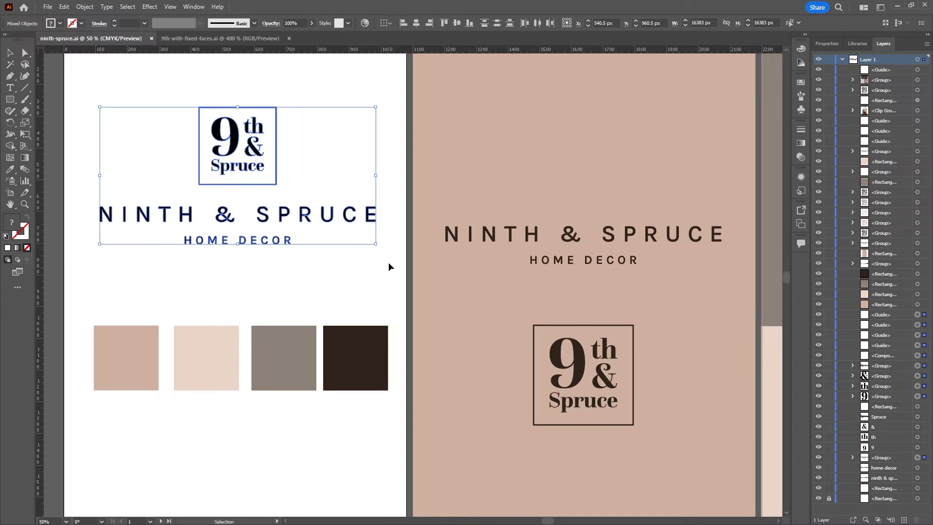
# Step: Switch to the 9th-with-fixed-faces.ai document and bring up its SVG save options
pyautogui.click(224, 39)
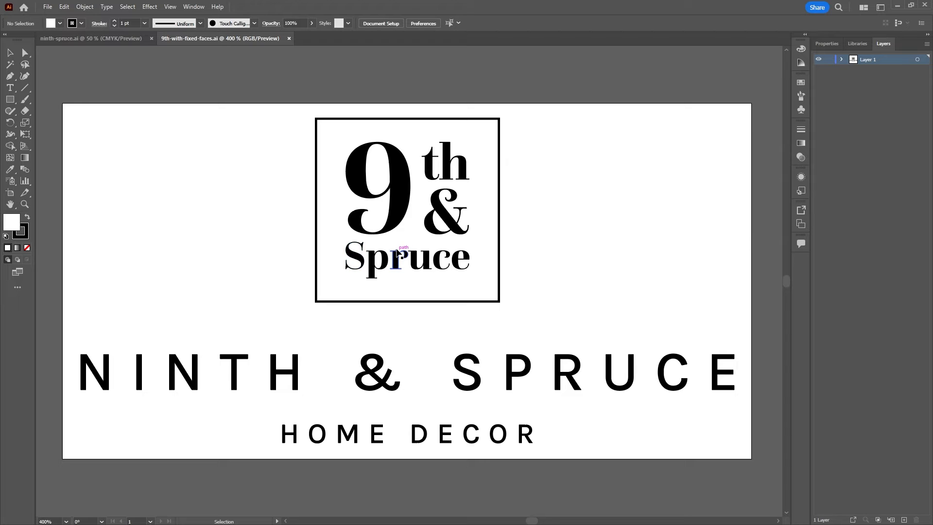
pyautogui.click(48, 7)
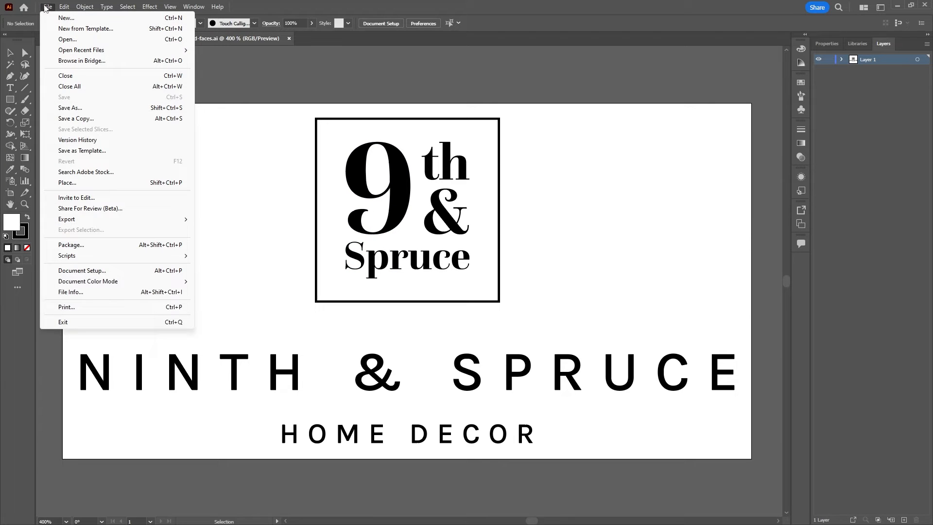
pyautogui.click(86, 108)
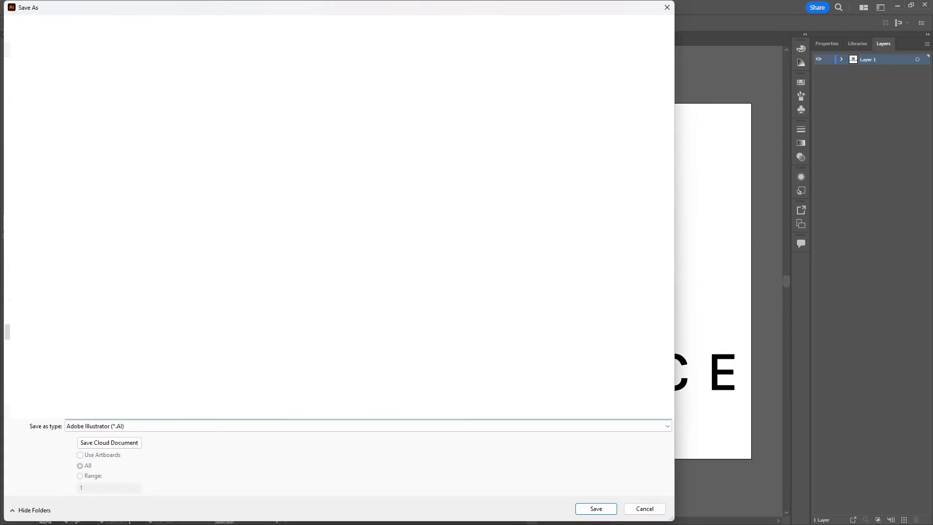
pyautogui.click(145, 427)
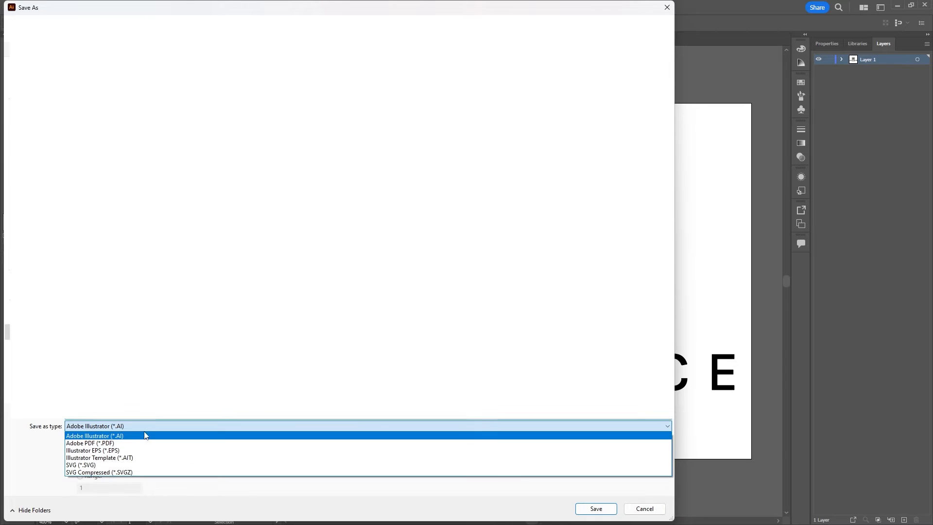
pyautogui.click(139, 464)
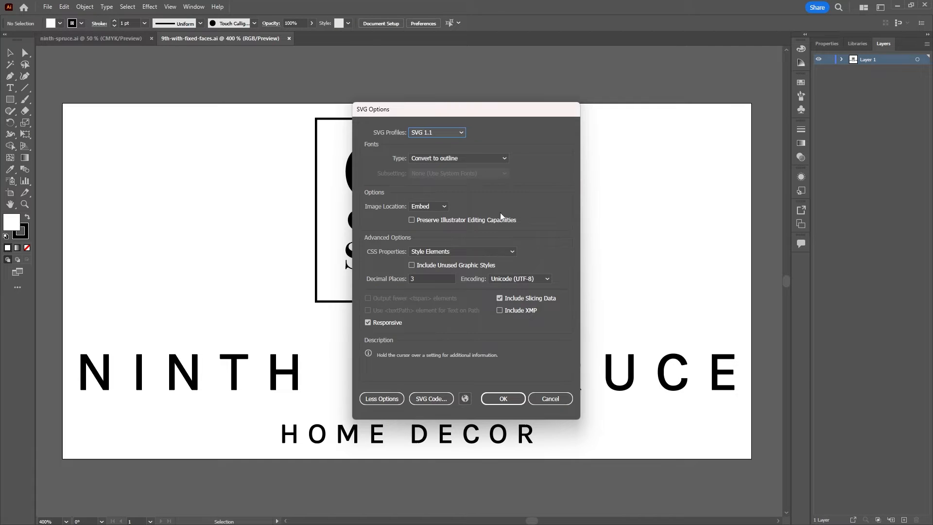
# Step: Review the SVG profile, font type, image location and decimal places settings, and cancel the save
pyautogui.click(440, 132)
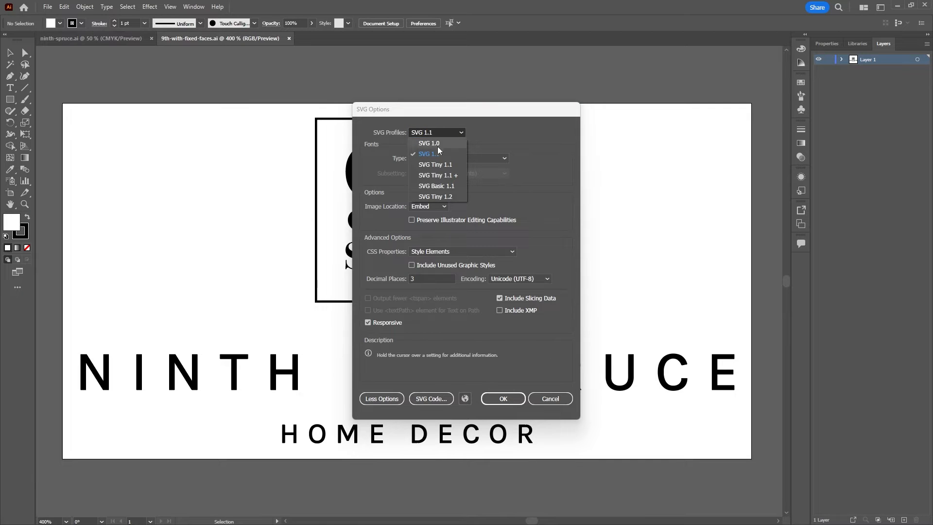
pyautogui.click(509, 152)
pyautogui.click(479, 161)
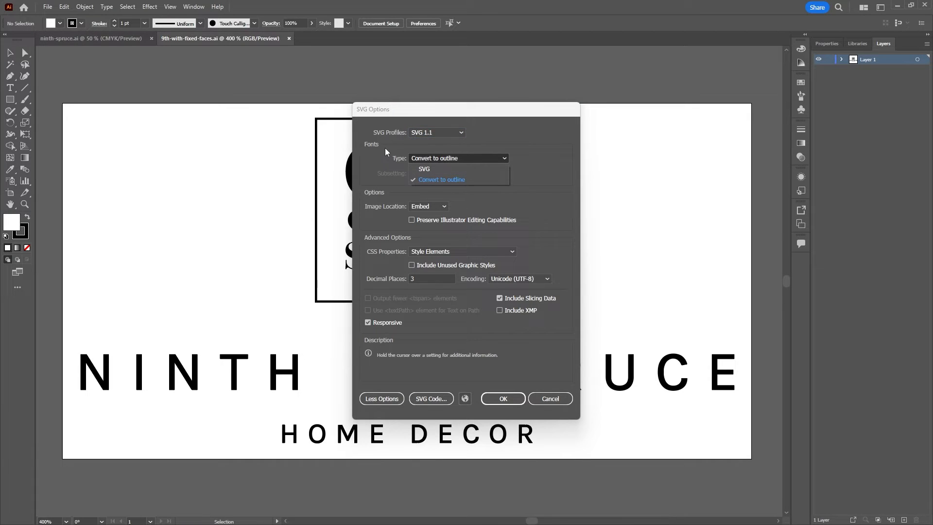
pyautogui.click(539, 155)
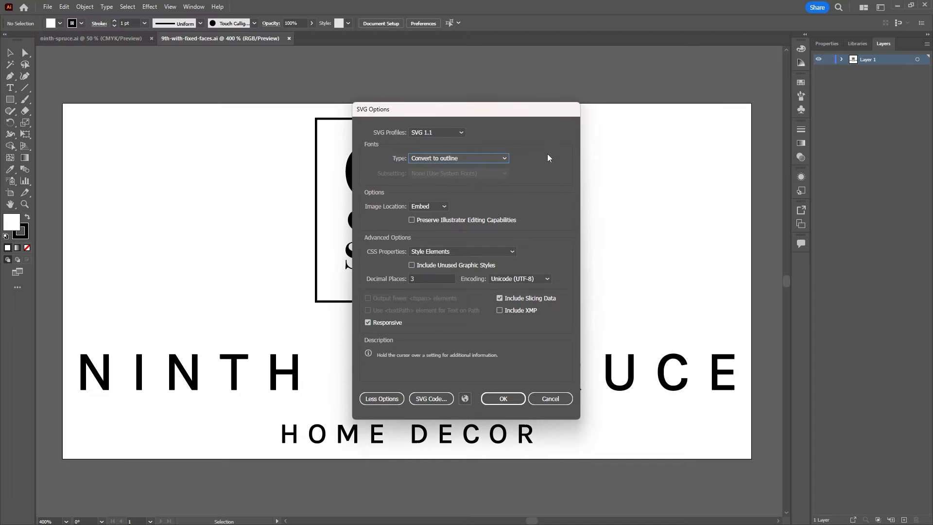
pyautogui.click(429, 206)
pyautogui.click(479, 207)
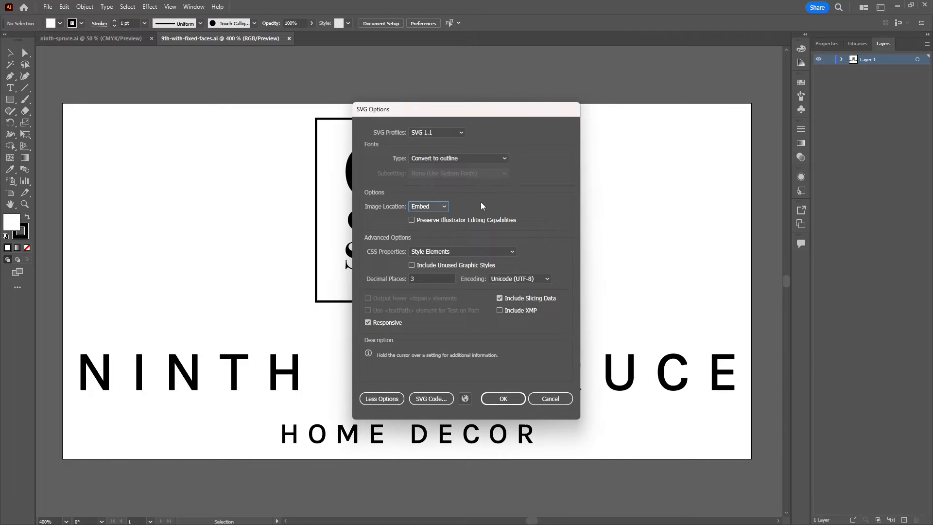
pyautogui.click(419, 279)
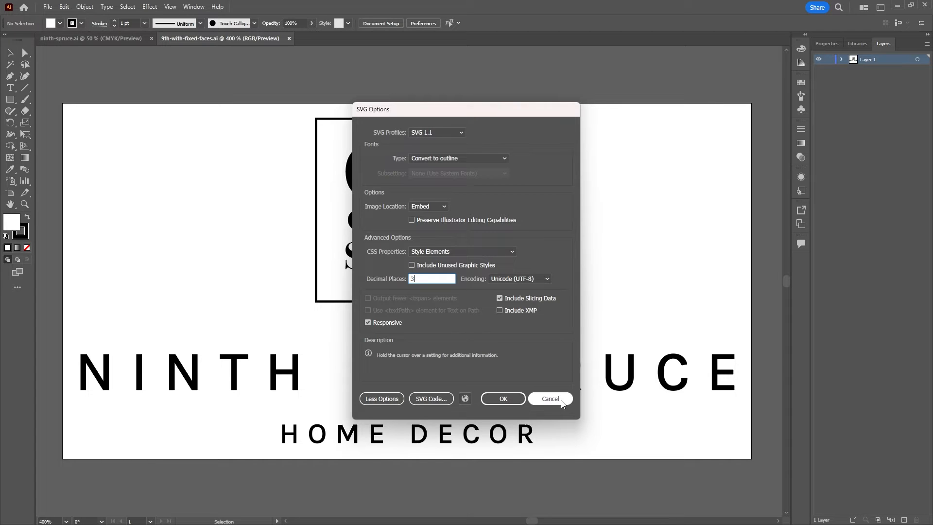
pyautogui.click(561, 402)
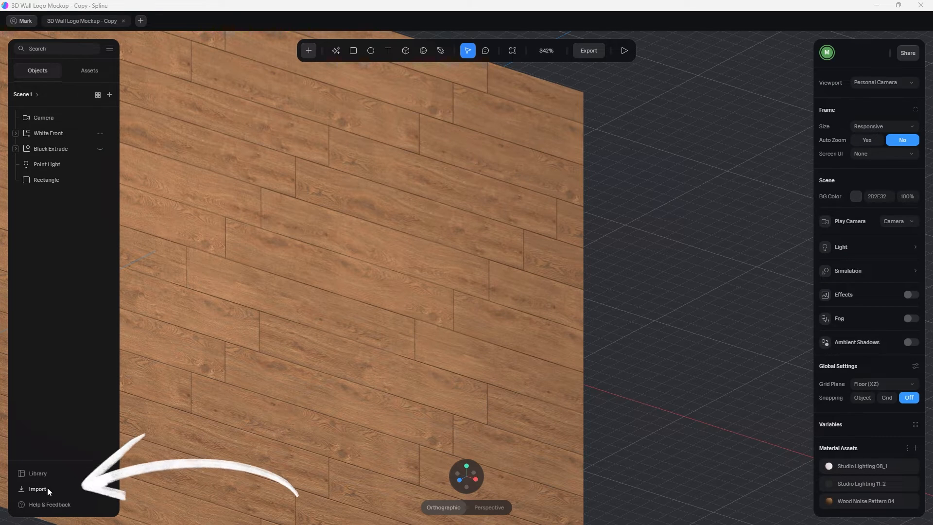
# Step: Switch to Spline, import the Ninth & Spruce logo as an SVG vector, and move it along X to about 463, clear of the wooden wall
pyautogui.click(38, 489)
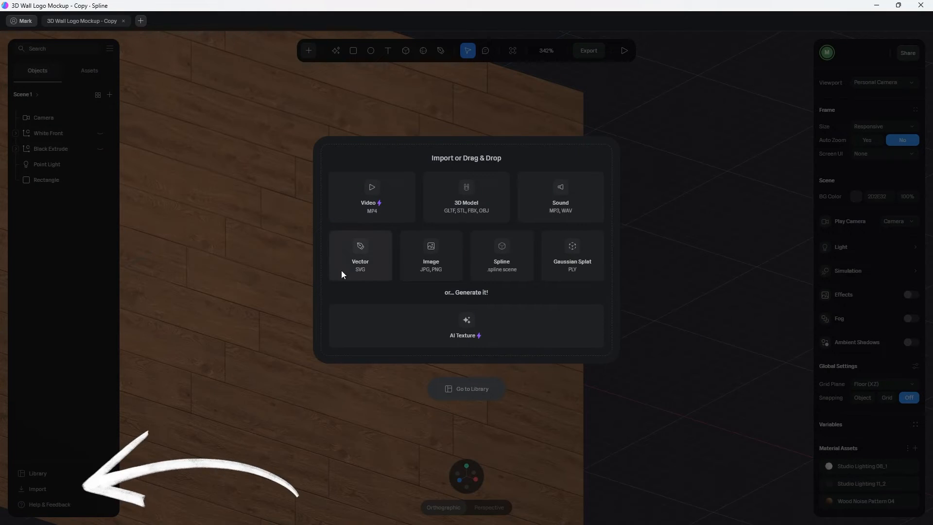
pyautogui.click(372, 255)
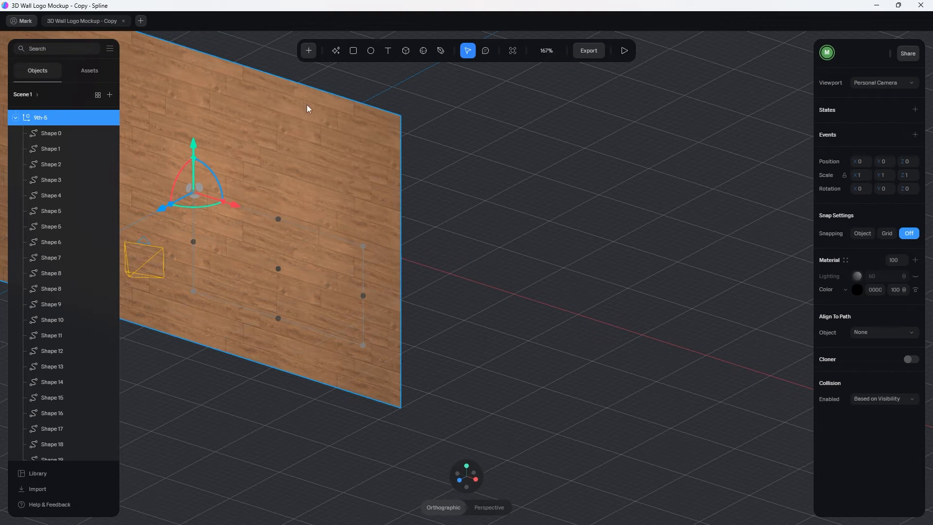
pyautogui.moveTo(233, 206); pyautogui.dragTo(571, 313)
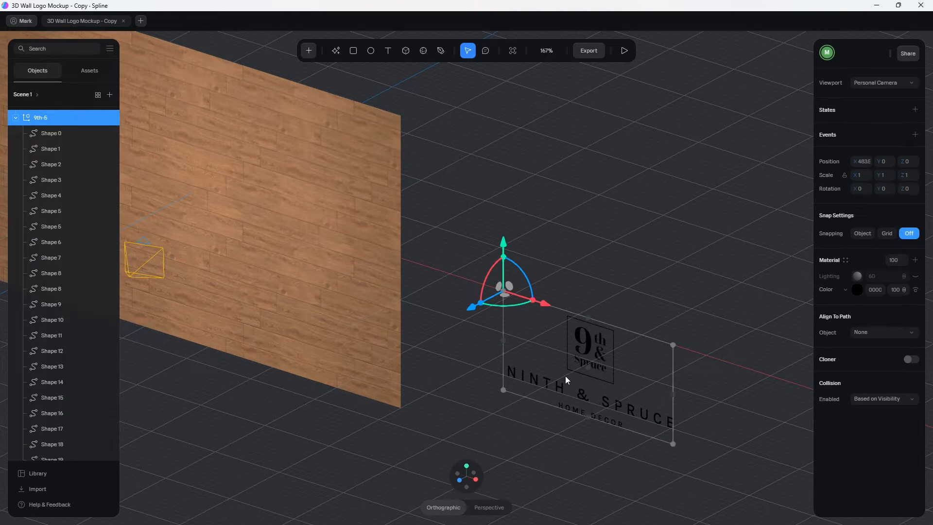
pyautogui.click(459, 479)
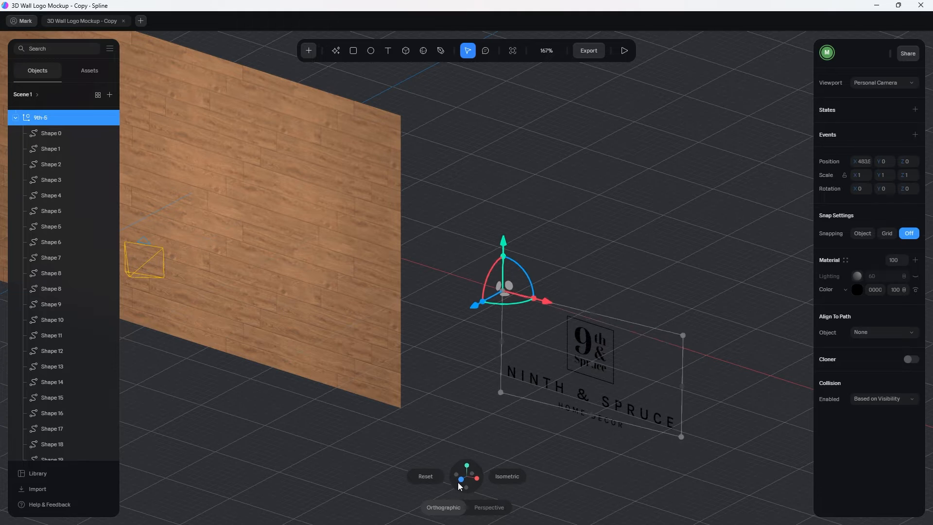
pyautogui.scroll(8, 552, 341)
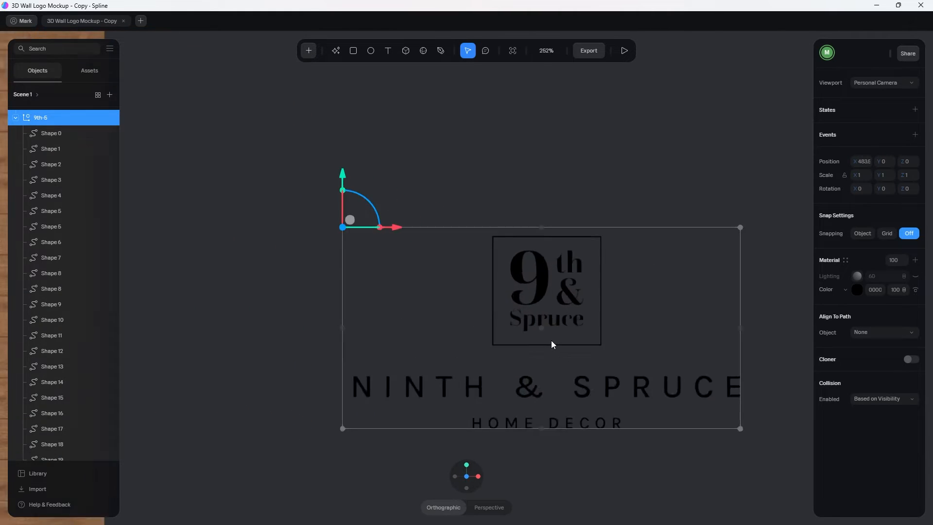
pyautogui.moveTo(609, 352); pyautogui.dragTo(482, 234, button='middle')
pyautogui.scroll(4, 474, 307)
pyautogui.scroll(-3, 474, 305)
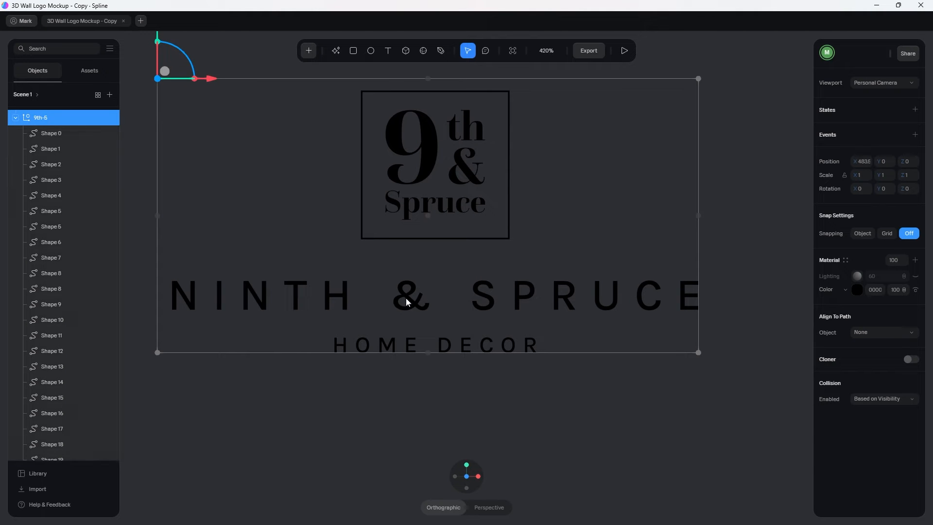
# Step: Select all the imported logo's shapes, from Shape 0 to Shape 31, and set their extrusion to 10
pyautogui.moveTo(297, 336); pyautogui.dragTo(320, 351, button='right')
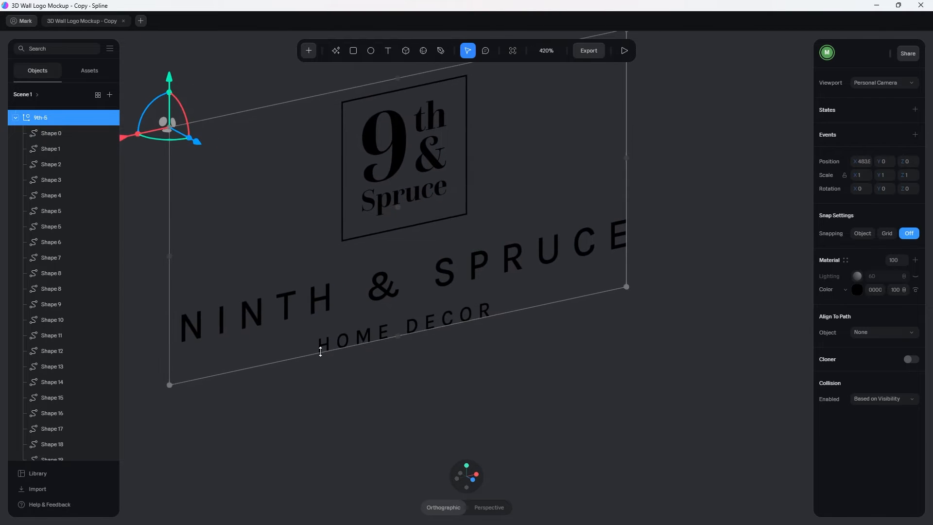
pyautogui.click(52, 133)
pyautogui.scroll(-5, 81, 314)
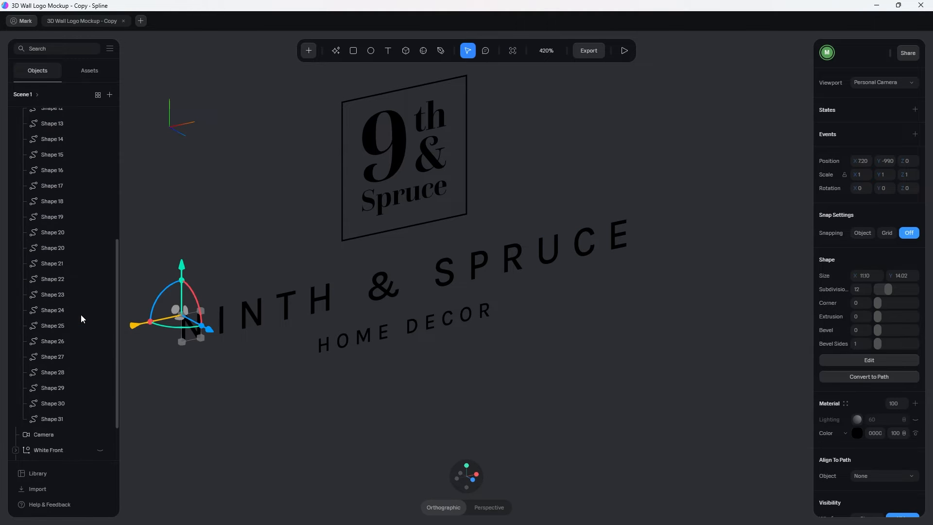
pyautogui.scroll(-3, 77, 336)
pyautogui.keyDown('shift'); pyautogui.click(59, 363); pyautogui.keyUp('shift')
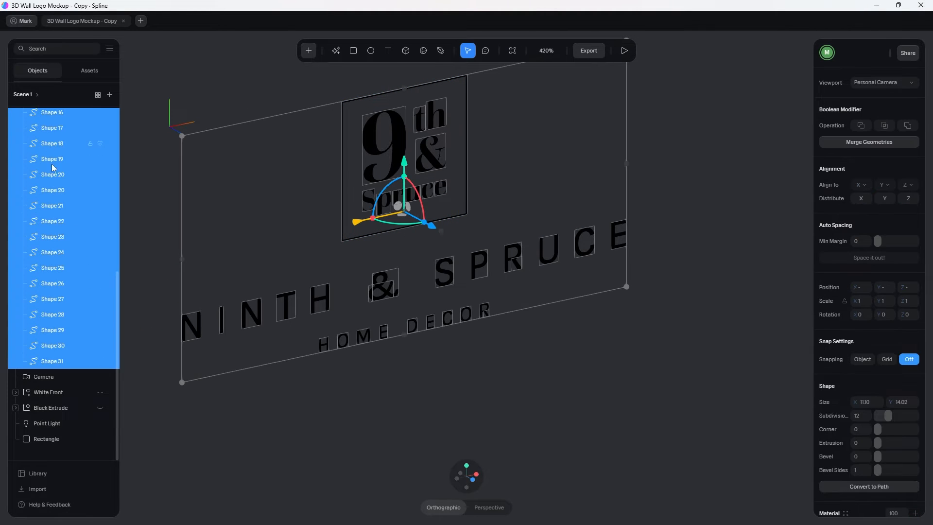
pyautogui.scroll(8, 68, 209)
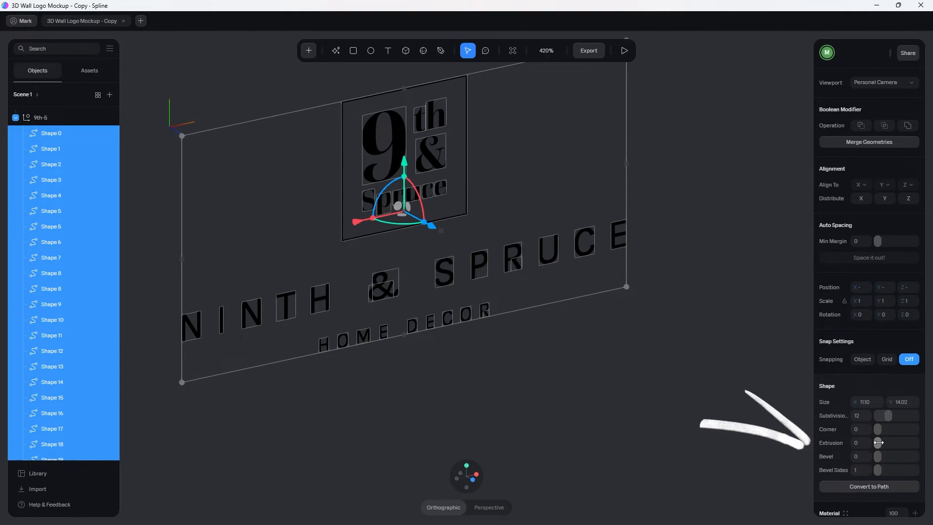
pyautogui.moveTo(881, 442)
pyautogui.mouseDown()
pyautogui.moveTo(896, 442)
pyautogui.moveTo(883, 442)
pyautogui.mouseUp()
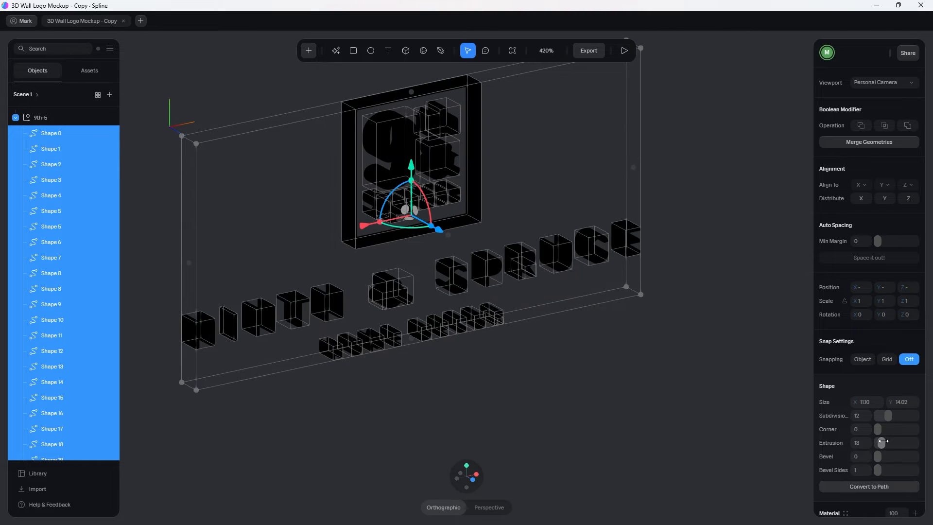
pyautogui.click(869, 446)
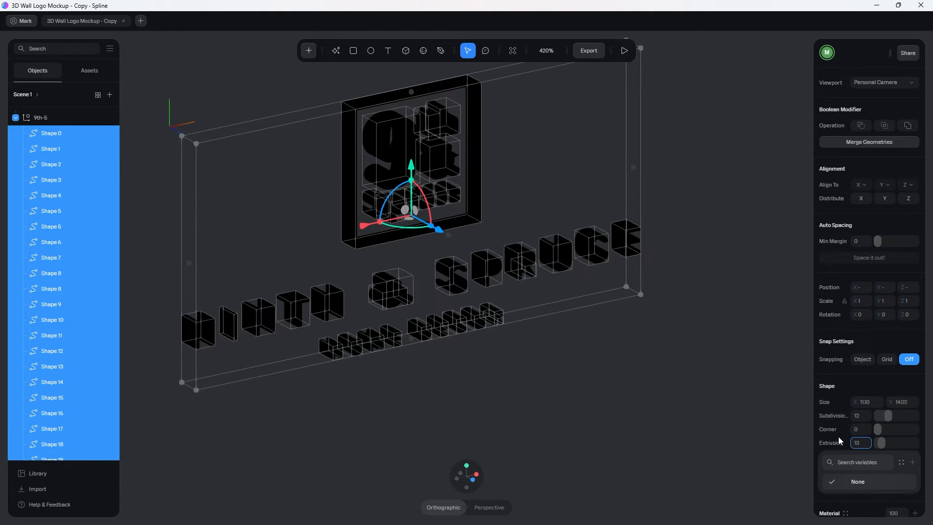
pyautogui.doubleClick(863, 442)
pyautogui.click(851, 439)
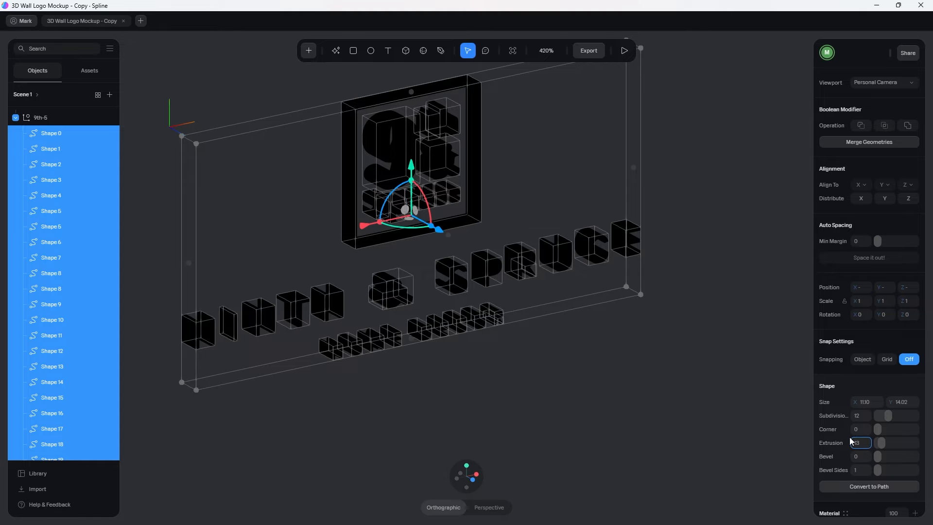
pyautogui.write('10')
pyautogui.press('Return')
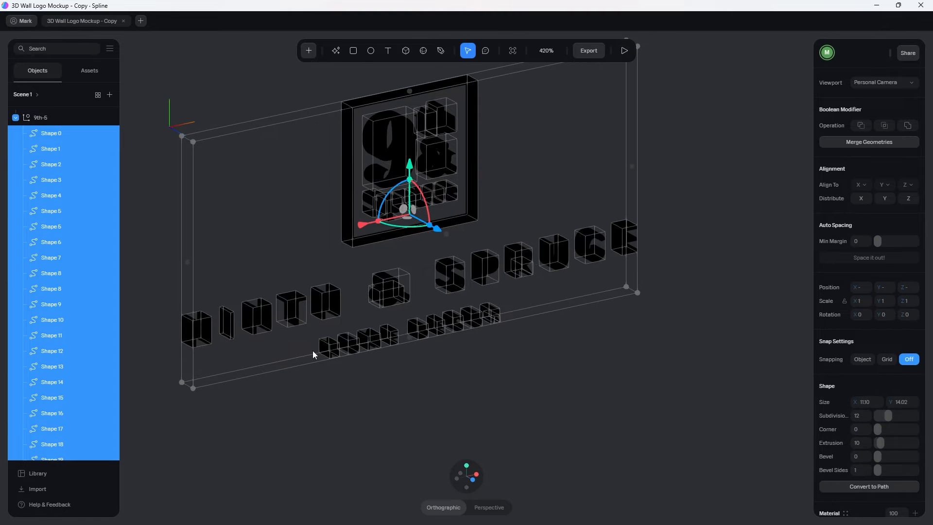
# Step: Inspect the extruded logo from several angles, and collapse its group in the object list
pyautogui.scroll(2, 508, 290)
pyautogui.moveTo(509, 290); pyautogui.dragTo(476, 297)
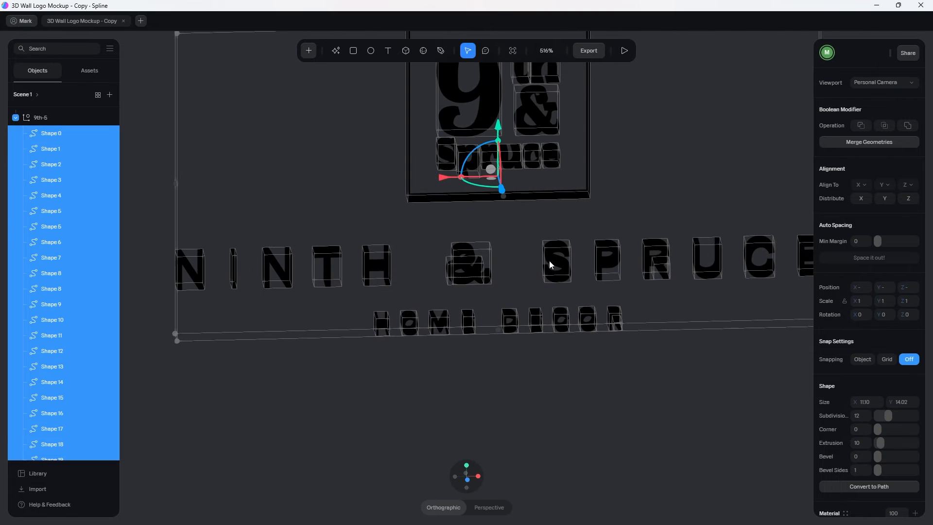
pyautogui.moveTo(564, 249); pyautogui.dragTo(517, 298, button='middle')
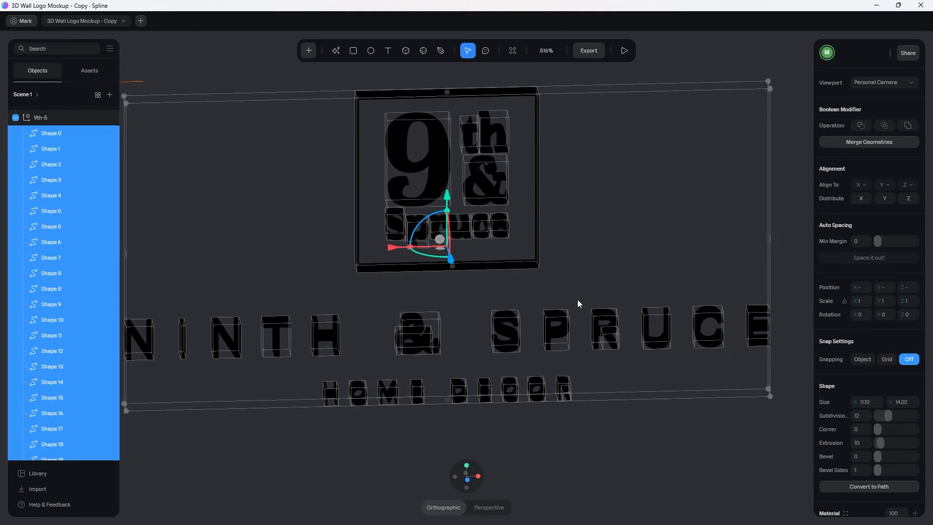
pyautogui.moveTo(577, 299); pyautogui.dragTo(603, 276)
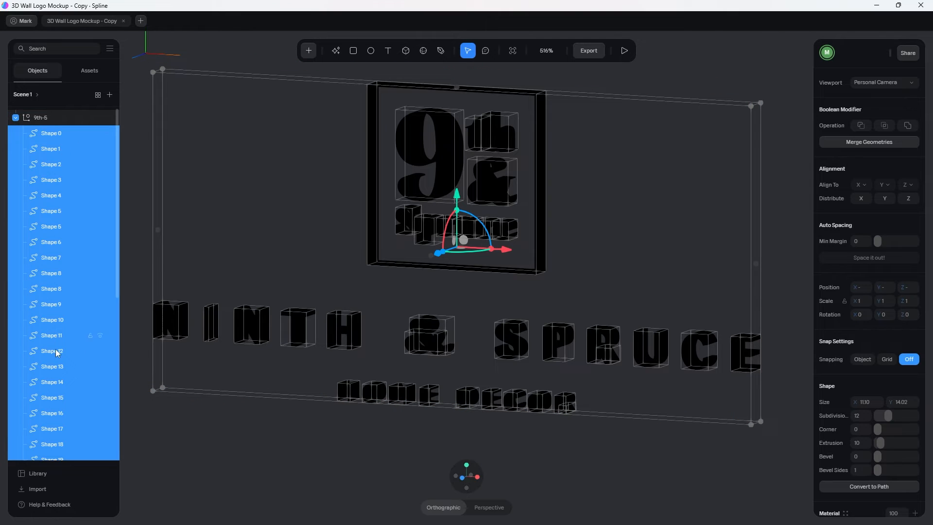
pyautogui.scroll(-4, 61, 357)
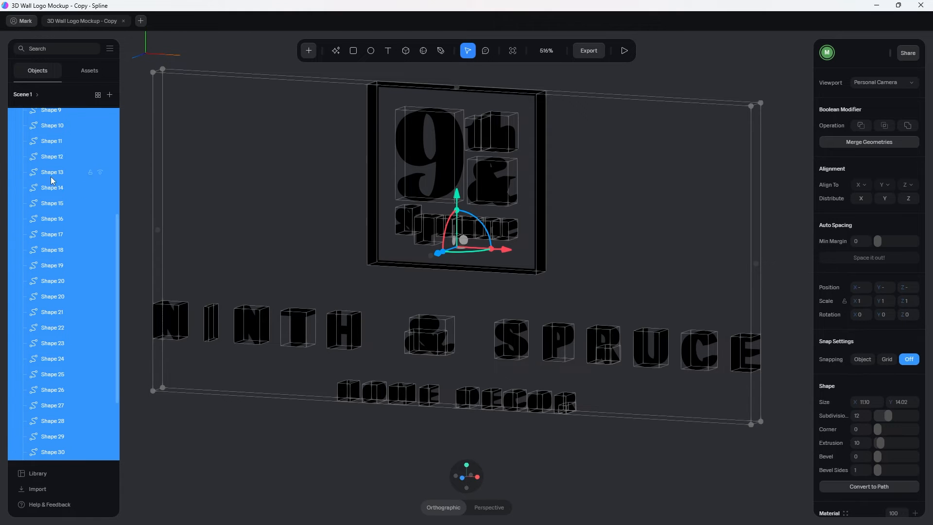
pyautogui.scroll(5, 50, 183)
pyautogui.click(19, 119)
pyautogui.click(15, 118)
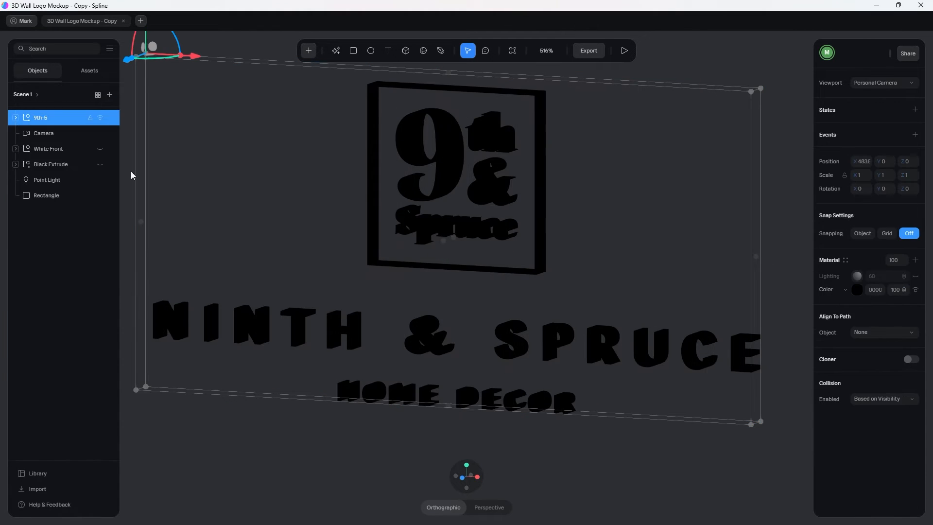
# Step: Import a second flat copy of the logo and move it along X to about 360, beside the extruded logo
pyautogui.scroll(-3, 375, 289)
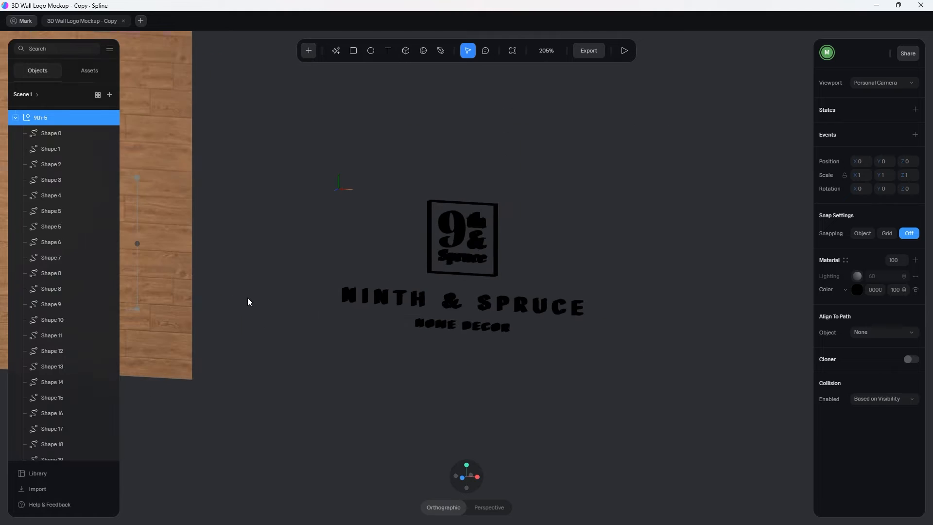
pyautogui.click(247, 297)
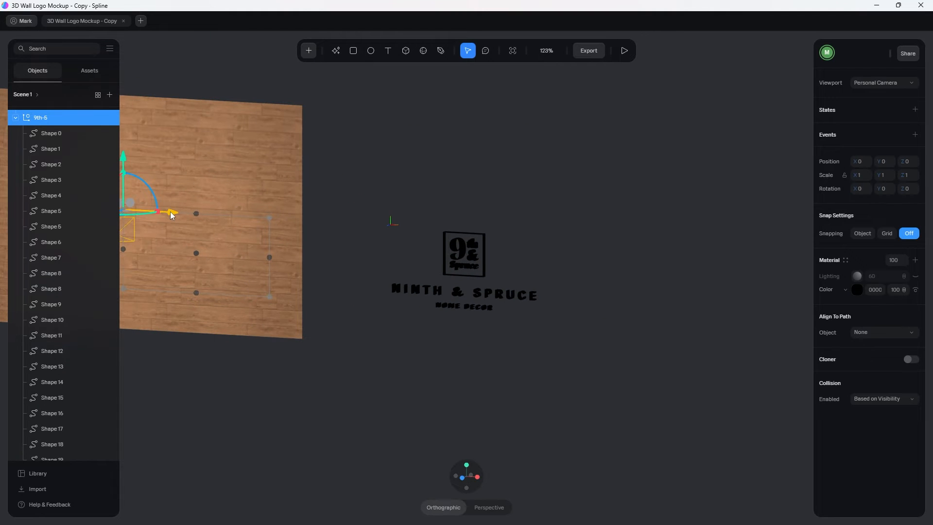
pyautogui.moveTo(171, 212); pyautogui.dragTo(365, 239)
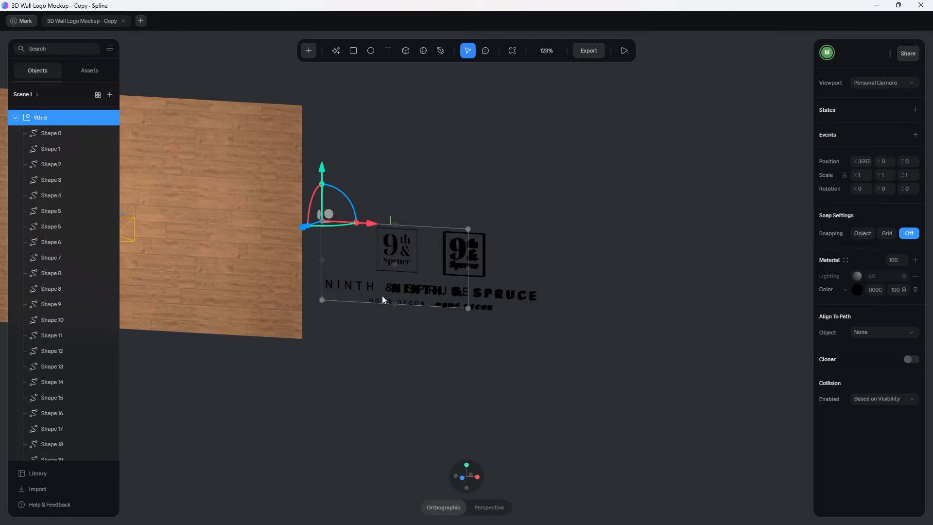
# Step: Set the flat logo copy's material color to near-white, RGB 252, 252, 252
pyautogui.scroll(5, 360, 255)
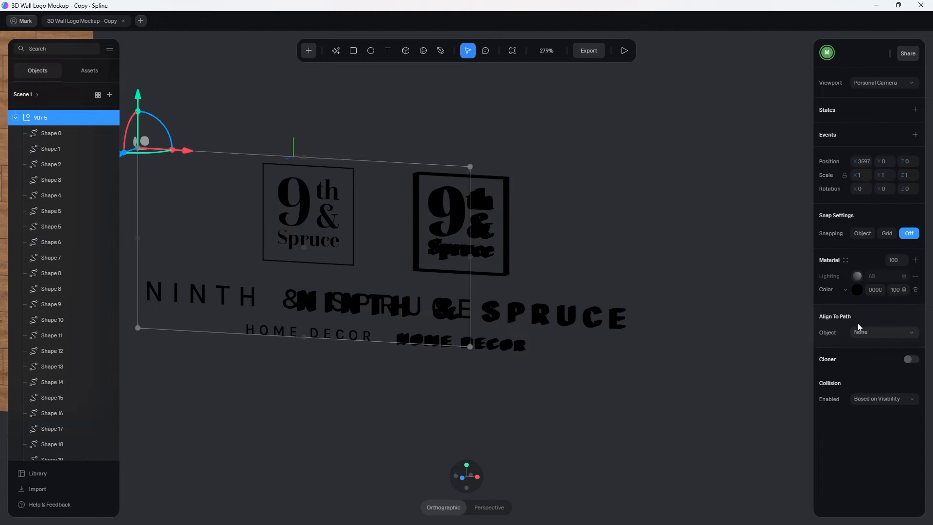
pyautogui.click(859, 289)
pyautogui.moveTo(845, 328); pyautogui.dragTo(820, 308)
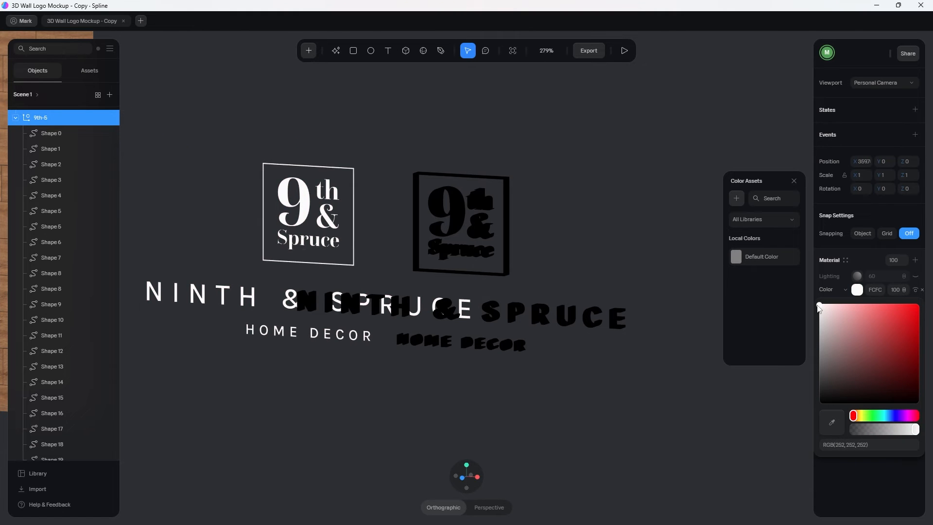
# Step: Move the white logo copy along X to about 405, closer to the extruded logo, and deselect it
pyautogui.moveTo(184, 152); pyautogui.dragTo(292, 226)
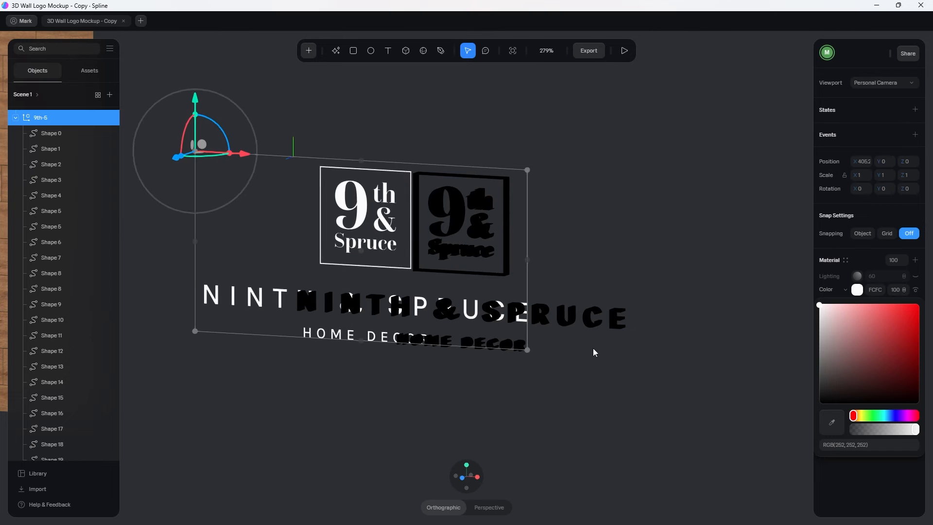
pyautogui.moveTo(593, 348); pyautogui.dragTo(550, 340, button='middle')
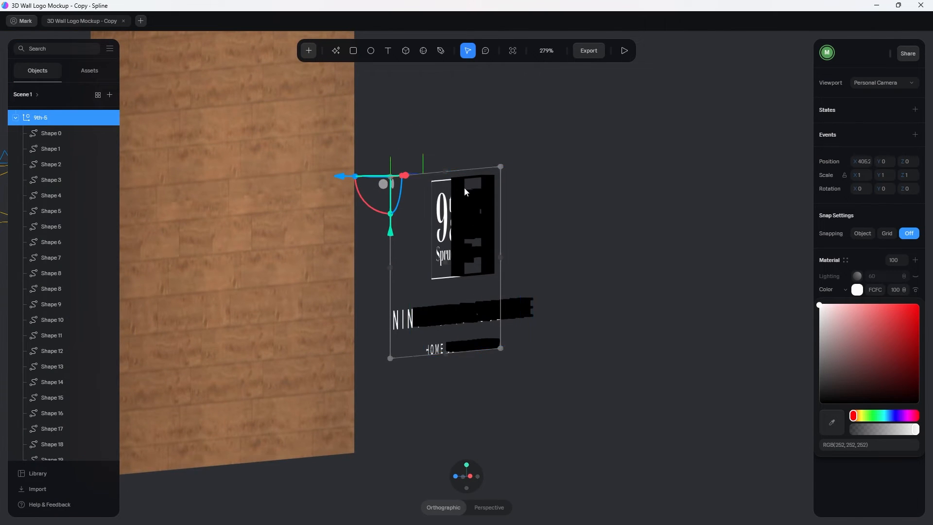
pyautogui.moveTo(465, 188); pyautogui.dragTo(644, 274, button='middle')
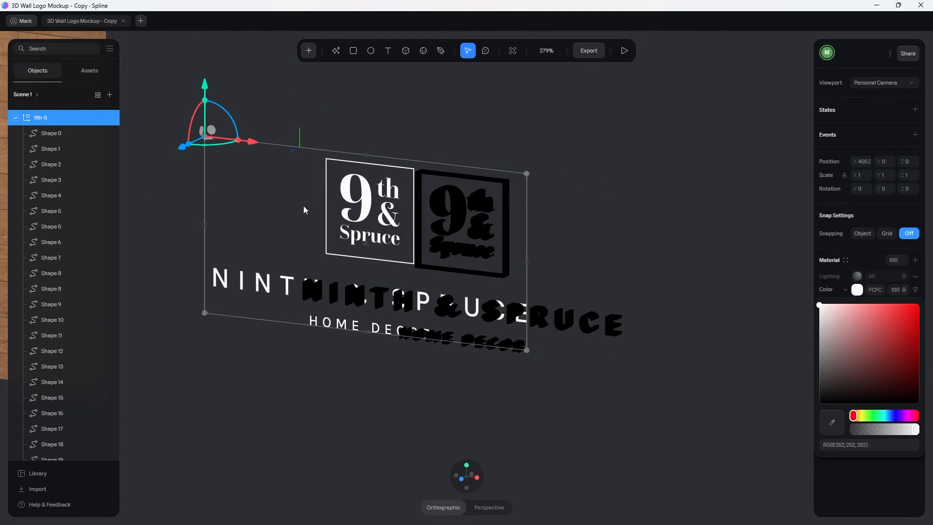
pyautogui.click(277, 410)
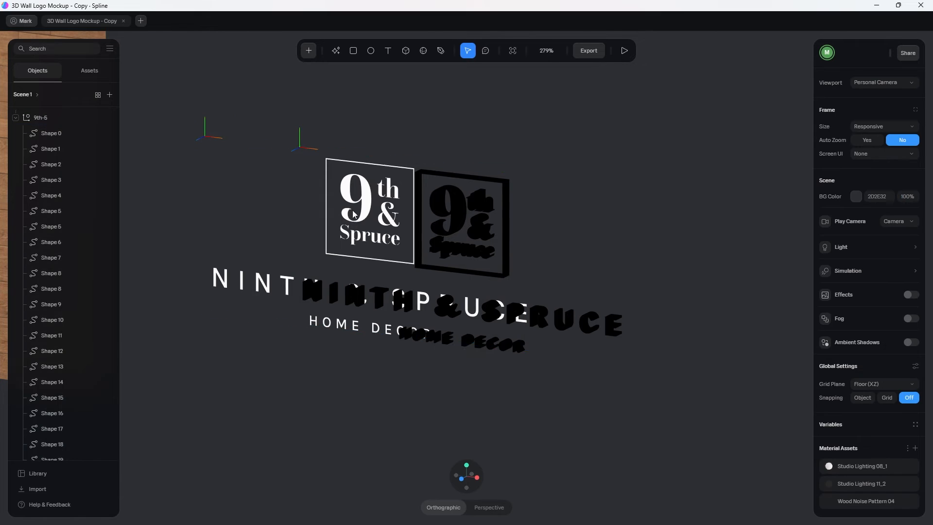
# Step: Collapse the flat logo's group, rename the extruded logo group "black" and the flat logo group "white"
pyautogui.click(15, 118)
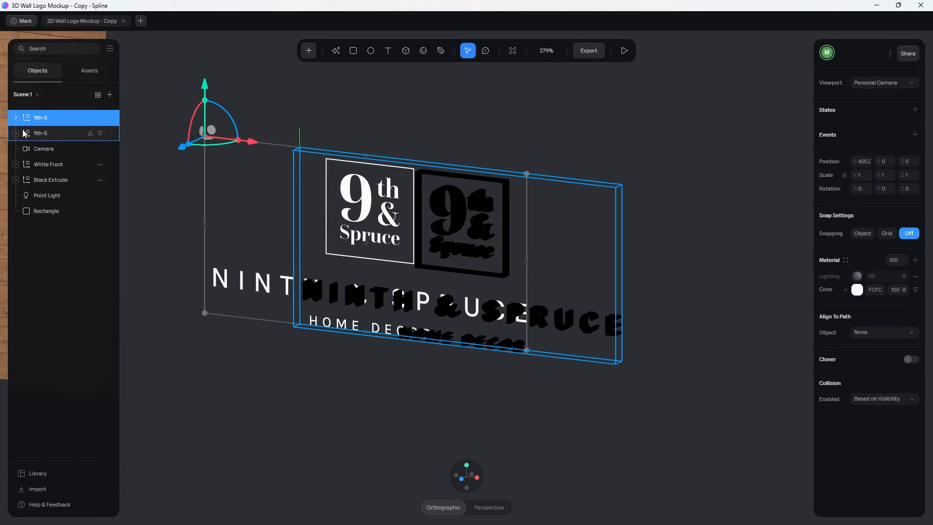
pyautogui.click(43, 136)
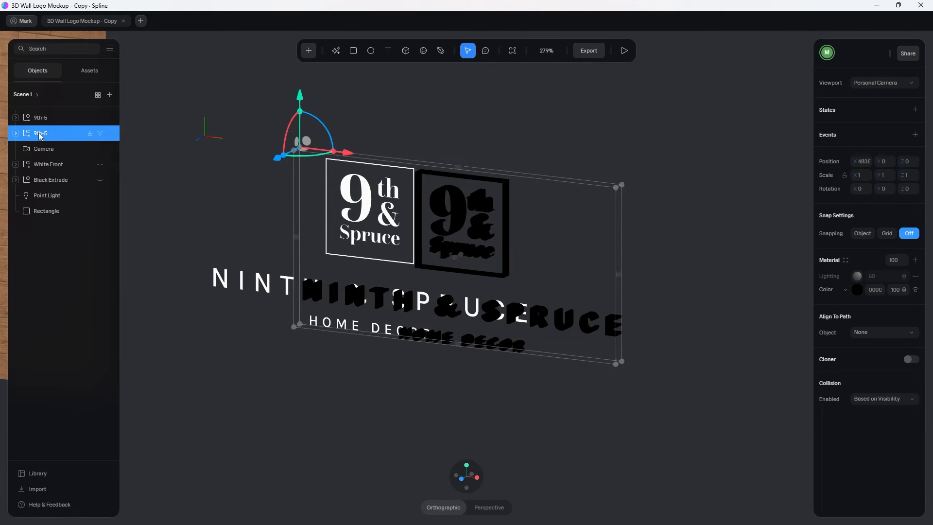
pyautogui.doubleClick(39, 133)
pyautogui.write('black')
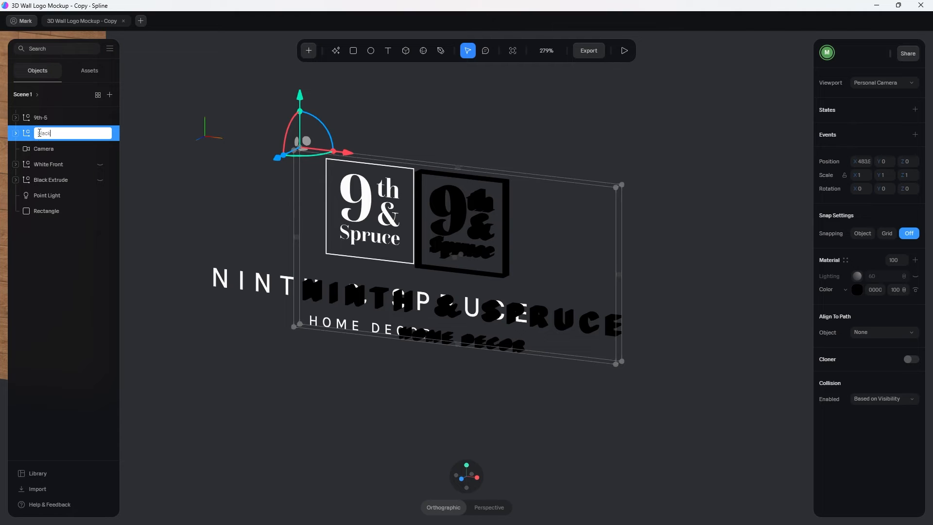
pyautogui.press('Return')
pyautogui.doubleClick(43, 118)
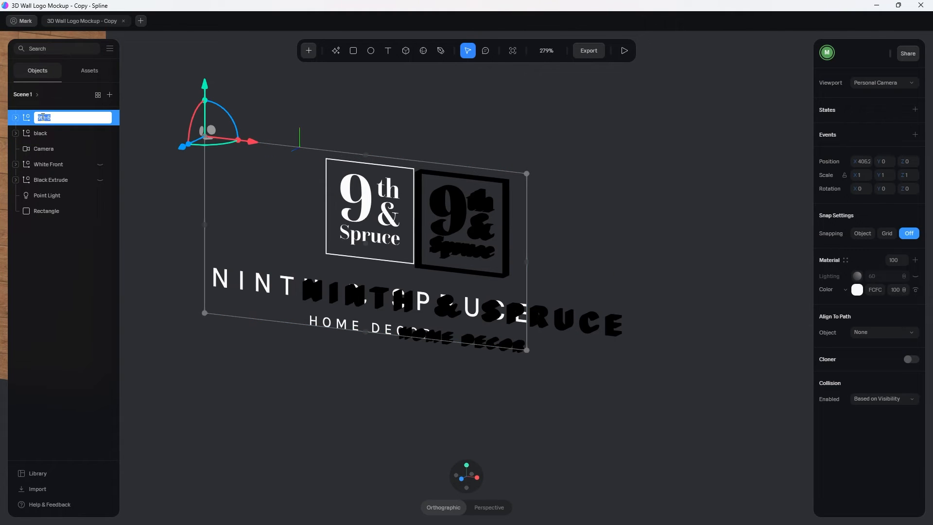
pyautogui.write('white')
pyautogui.press('Return')
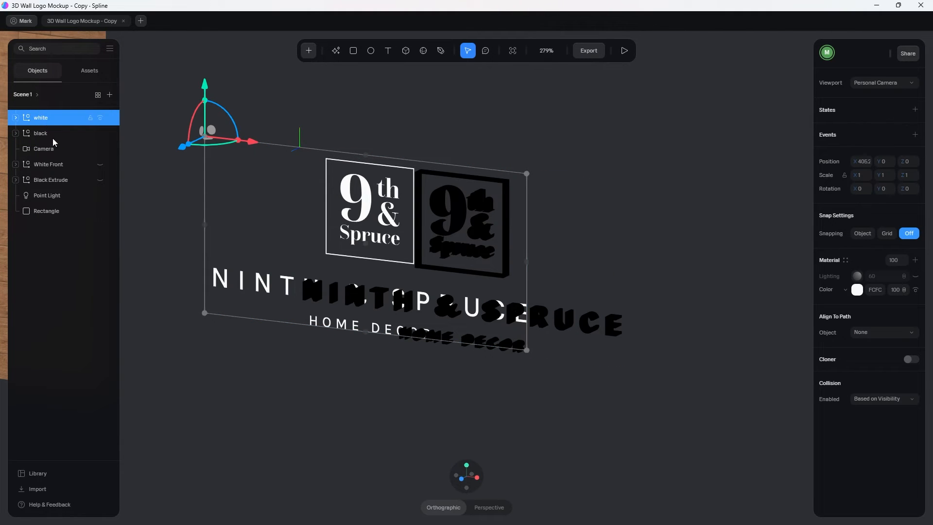
# Step: Copy the X position of the black group to the white group so both logos line up
pyautogui.click(49, 138)
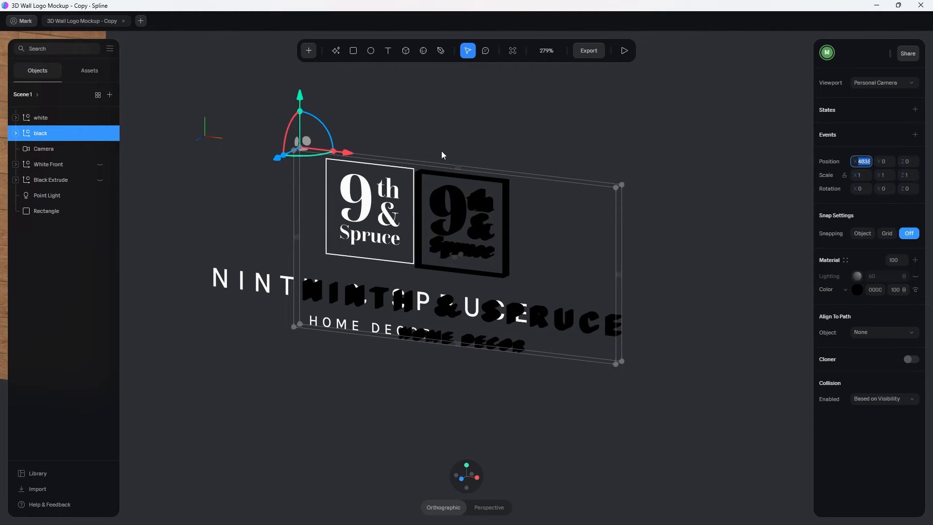
pyautogui.click(36, 124)
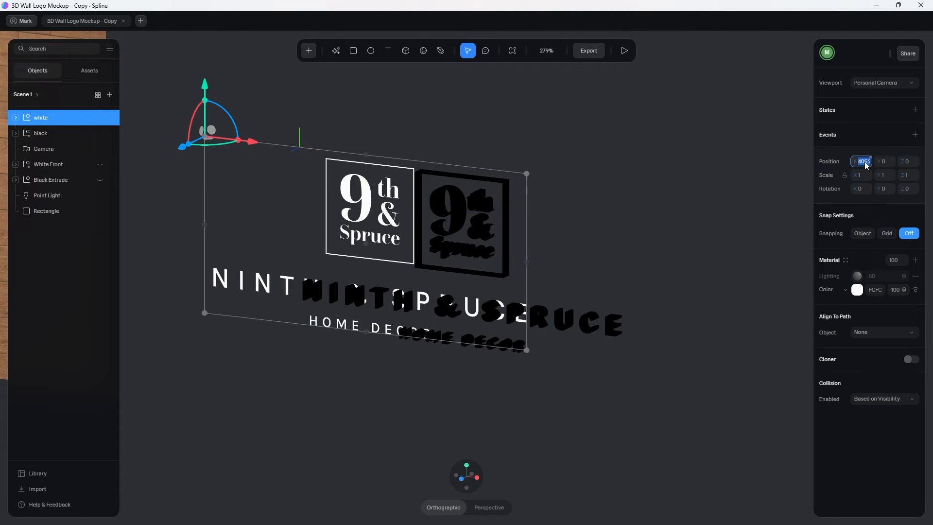
pyautogui.press('Return')
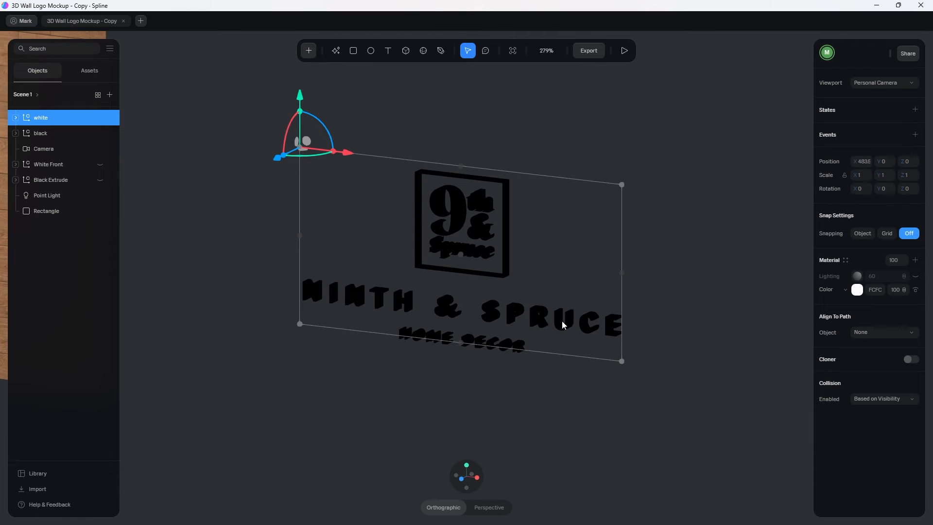
# Step: Move the white logo along Z to about 10, onto the front of the black extrusion, and check its fit from above
pyautogui.keyDown('alt'); pyautogui.moveTo(433, 376); pyautogui.dragTo(500, 372); pyautogui.keyUp('alt')
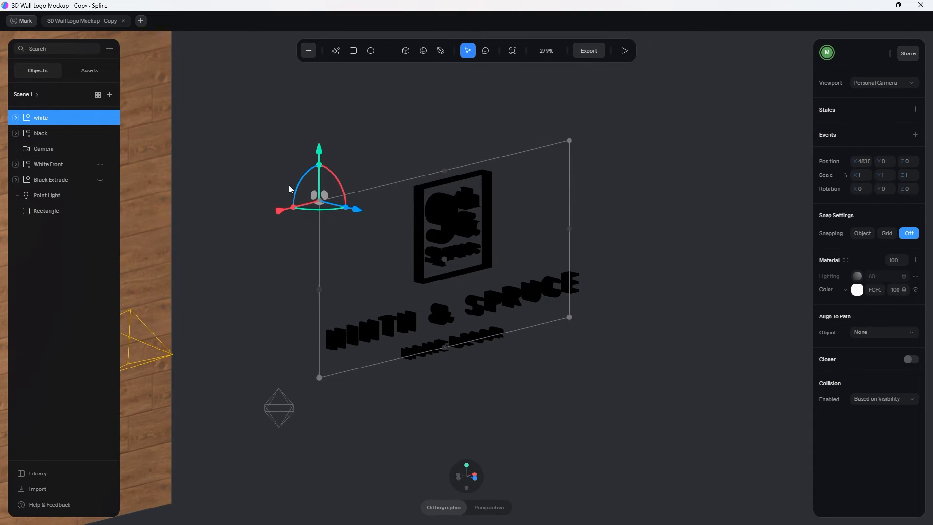
pyautogui.moveTo(359, 212); pyautogui.dragTo(372, 222)
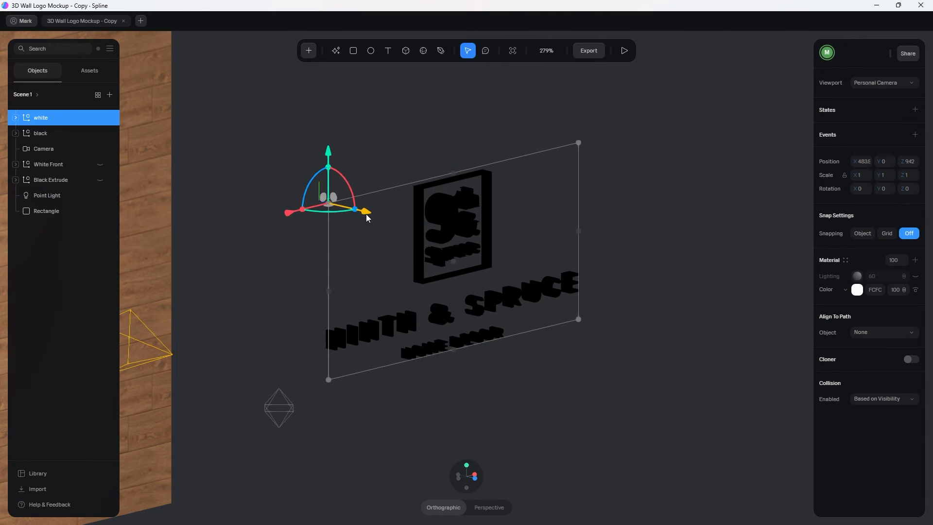
pyautogui.moveTo(368, 216); pyautogui.dragTo(366, 215)
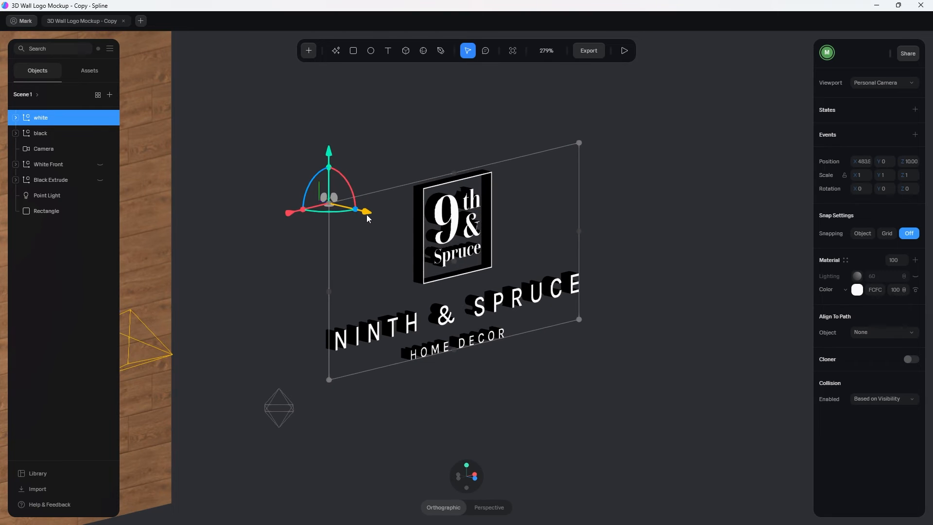
pyautogui.click(466, 465)
pyautogui.scroll(10, 395, 275)
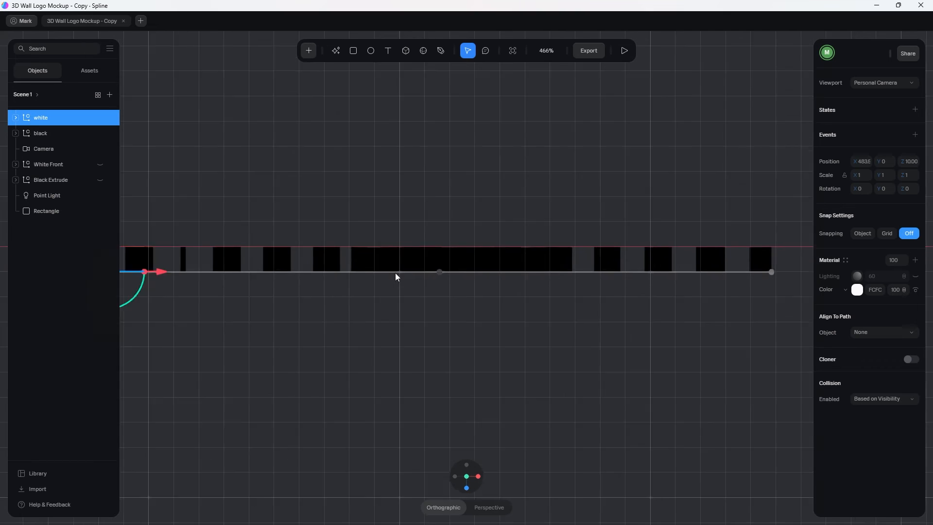
pyautogui.scroll(3, 439, 276)
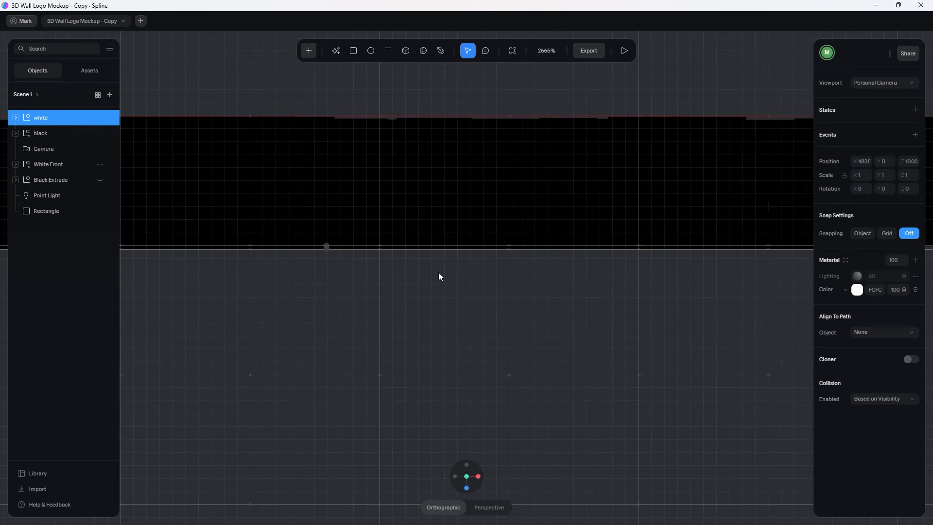
pyautogui.scroll(-6, 368, 277)
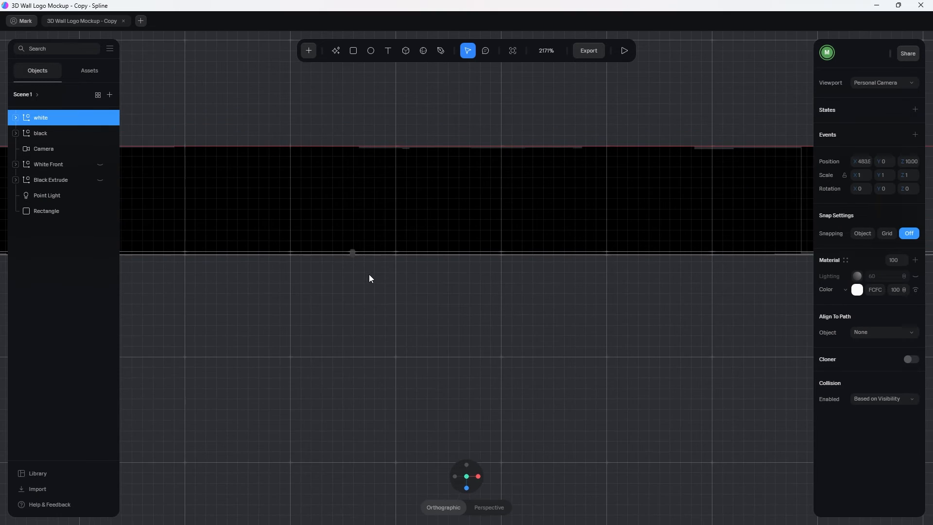
pyautogui.moveTo(386, 339); pyautogui.dragTo(424, 287, button='middle')
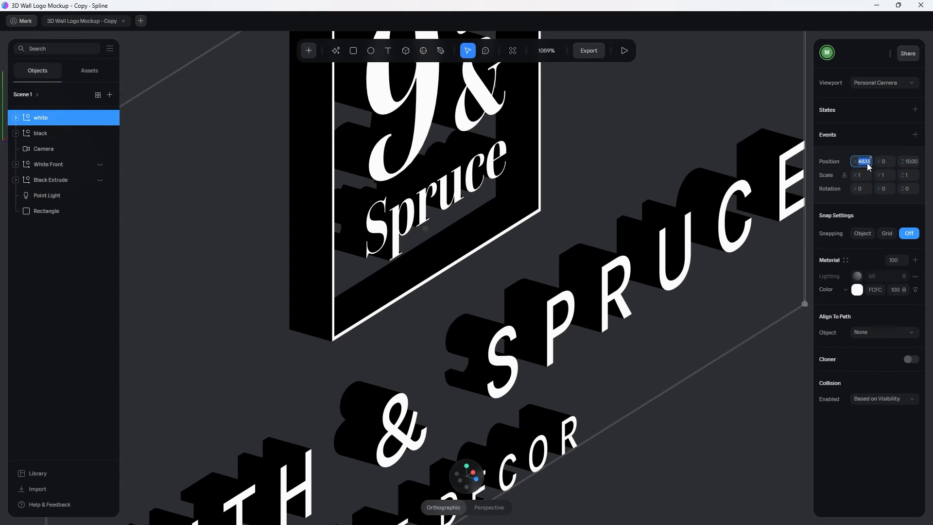
# Step: Try Z positions of 11 and 9 for the white logo against the black extrusion's front face
pyautogui.click(911, 164)
pyautogui.write('11')
pyautogui.press('Return')
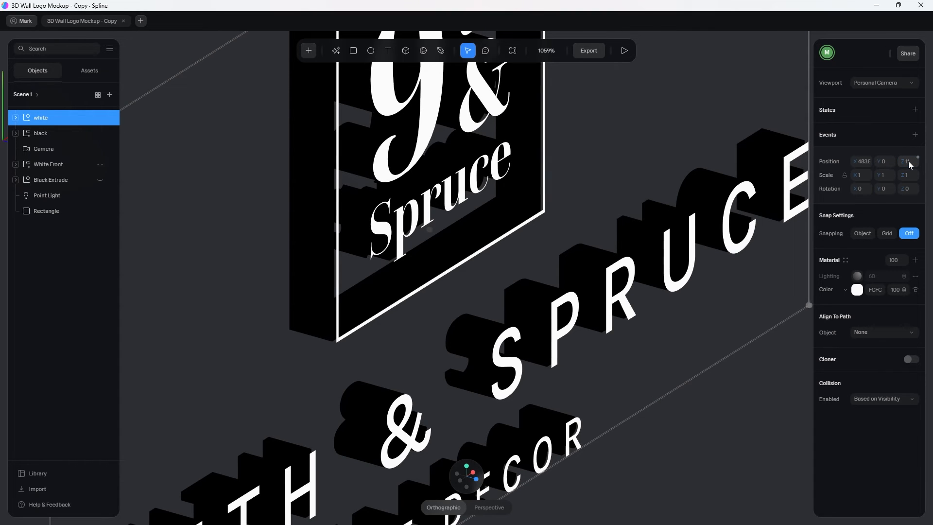
pyautogui.scroll(4, 431, 229)
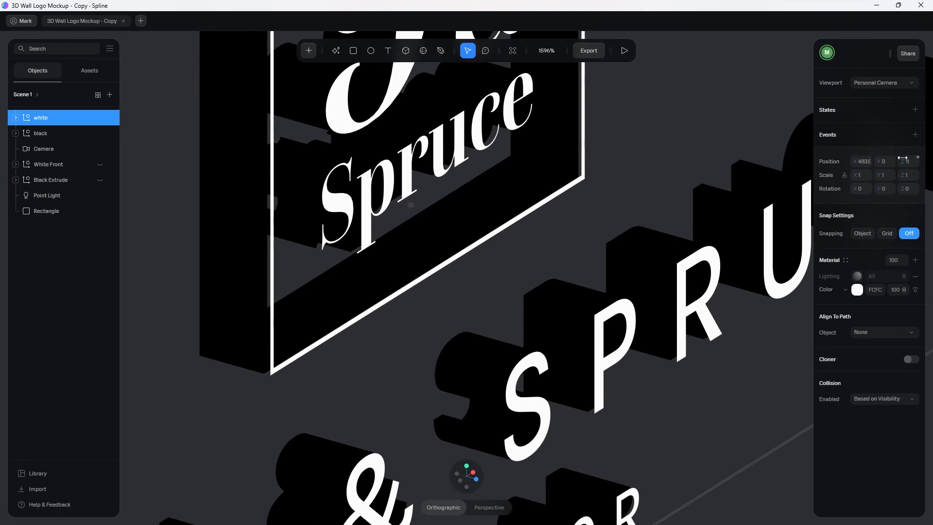
pyautogui.click(911, 162)
pyautogui.write('9')
pyautogui.press('Return')
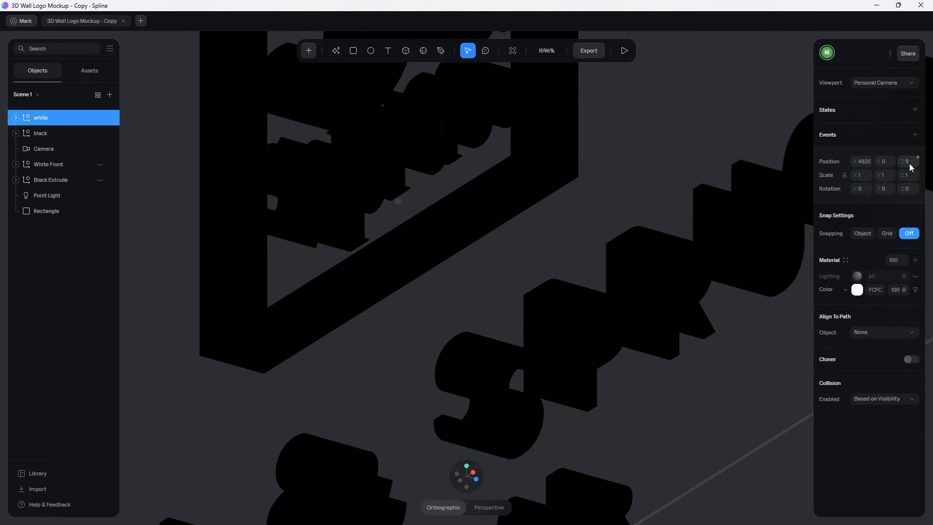
# Step: Try Z positions of 9.50 and 9.90 for the white logo
pyautogui.click(911, 165)
pyautogui.write('950')
pyautogui.press('Return')
pyautogui.click(909, 162)
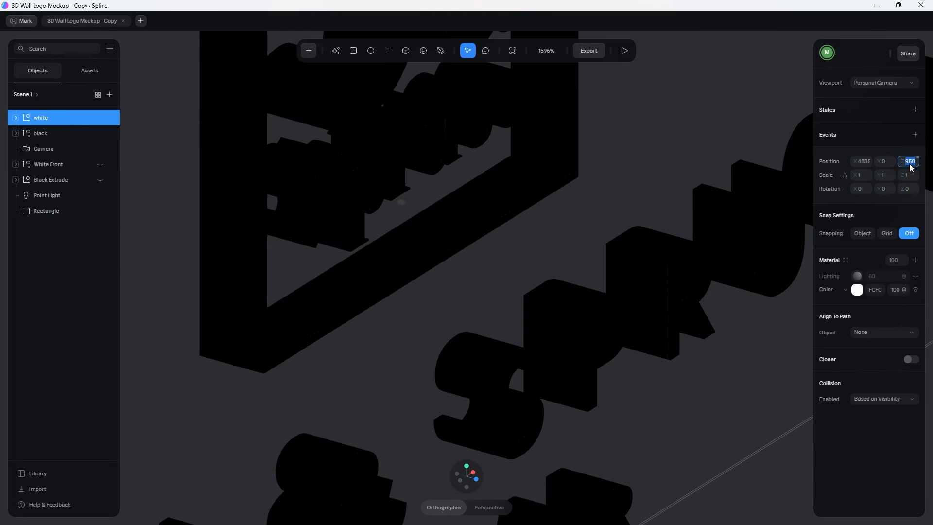
pyautogui.write('9')
pyautogui.press('BackSpace')
pyautogui.write('90')
pyautogui.press('Return')
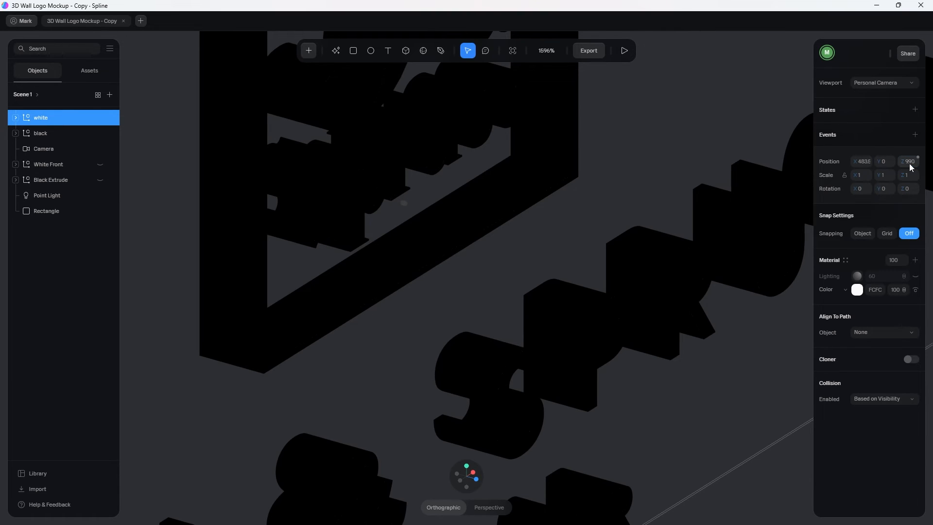
# Step: Set the white logo's Z position to 10
pyautogui.click(910, 165)
pyautogui.write('10')
pyautogui.press('Return')
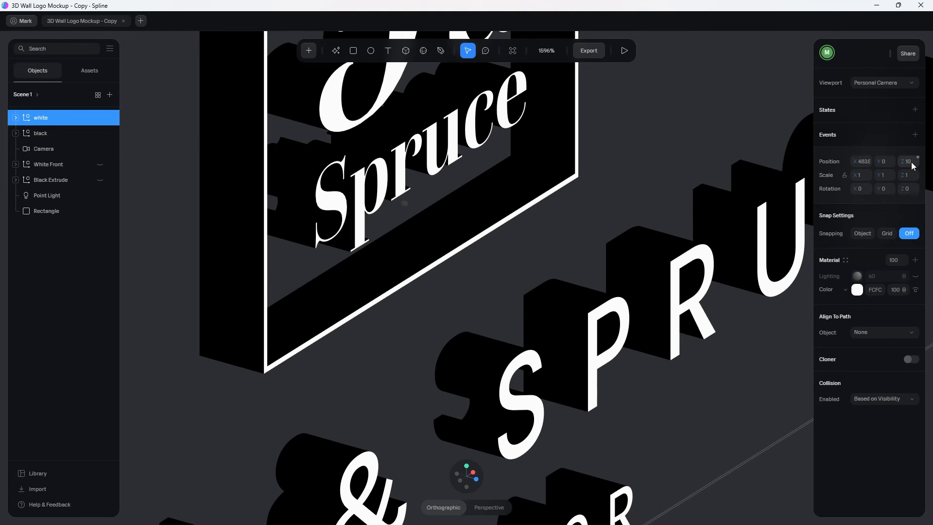
# Step: Select the white and black logo groups together and move them along X toward the wood wall
pyautogui.keyDown('alt'); pyautogui.moveTo(721, 334); pyautogui.dragTo(653, 315); pyautogui.keyUp('alt')
pyautogui.moveTo(375, 151); pyautogui.dragTo(578, 355)
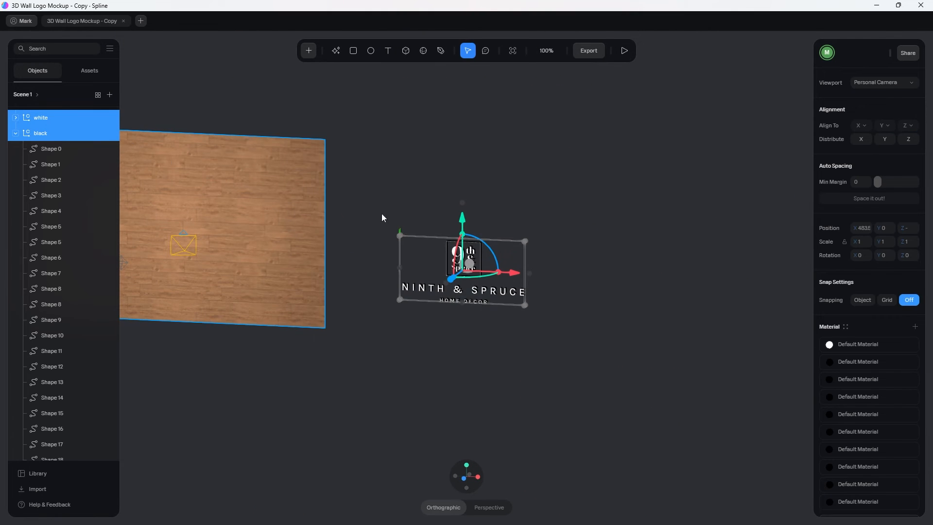
pyautogui.moveTo(481, 257); pyautogui.dragTo(239, 238)
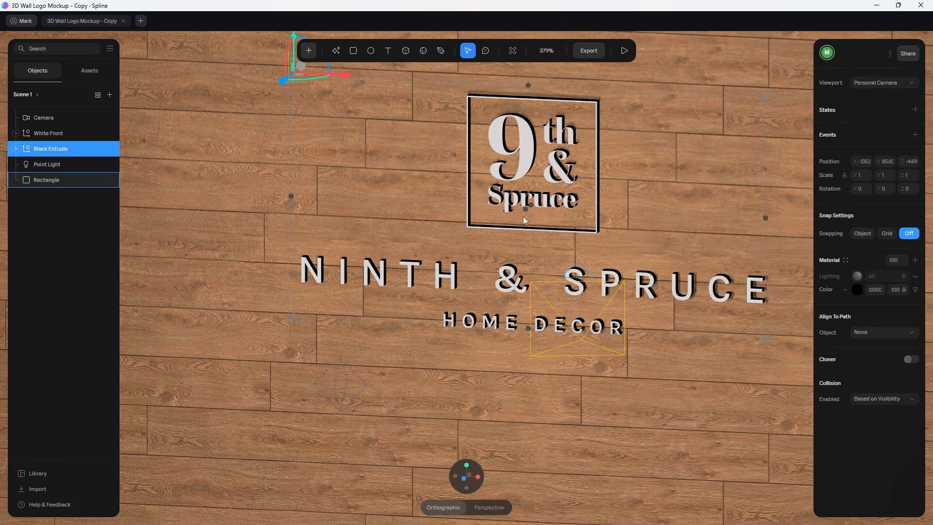
# Step: Switch the viewport to Camera, preview the finished logo on the wood wall, and exit the preview
pyautogui.keyDown('alt'); pyautogui.moveTo(428, 357); pyautogui.dragTo(386, 258); pyautogui.keyUp('alt')
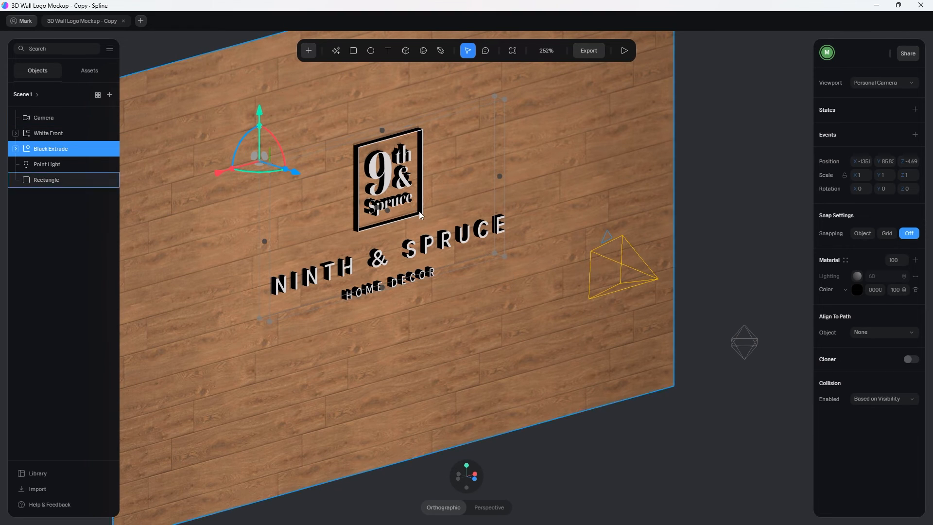
pyautogui.click(885, 82)
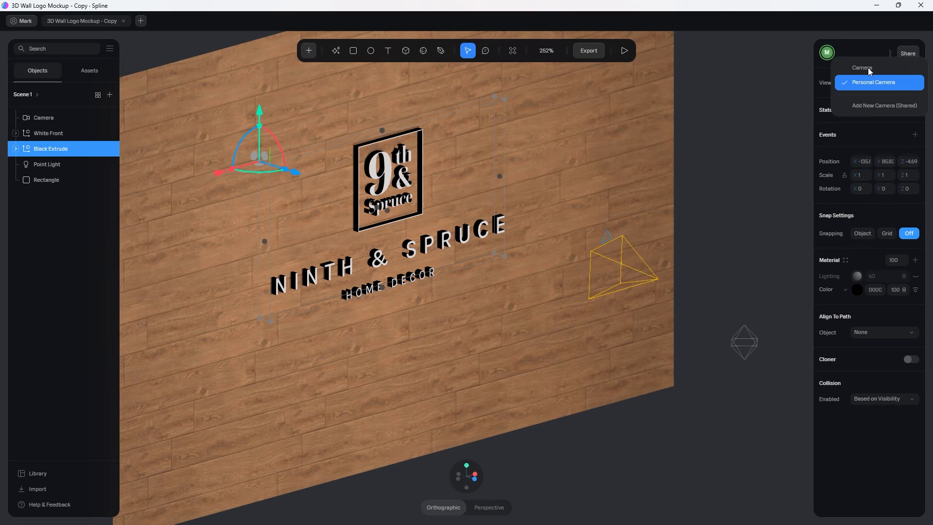
pyautogui.click(868, 68)
pyautogui.click(729, 202)
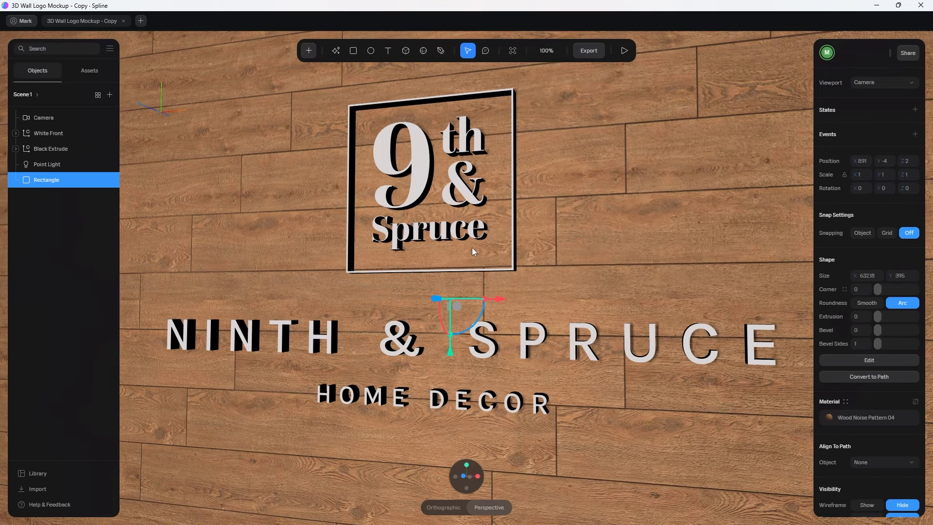
pyautogui.click(625, 50)
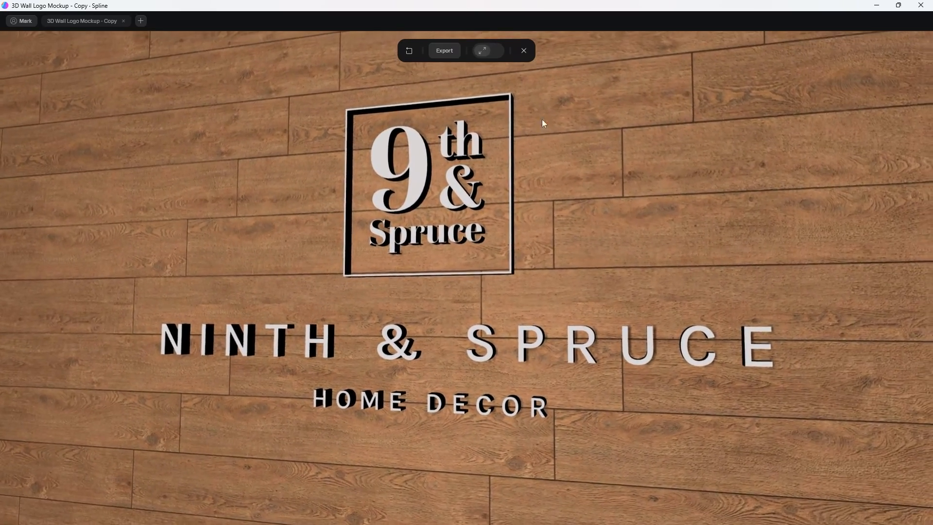
pyautogui.click(524, 51)
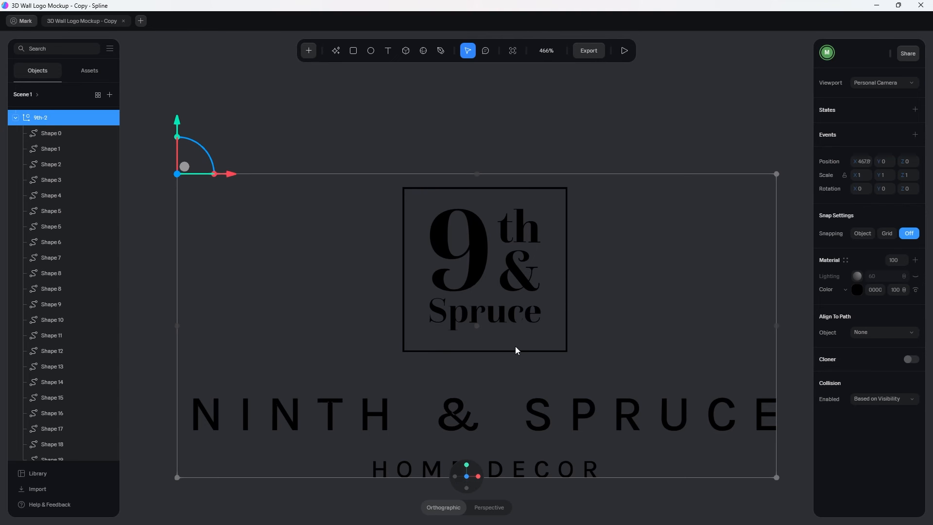
# Step: Examine the letters N and T of NINTH in the imported 9th-2 logo for missing faces at the inner corners
pyautogui.moveTo(502, 372); pyautogui.dragTo(568, 270, button='middle')
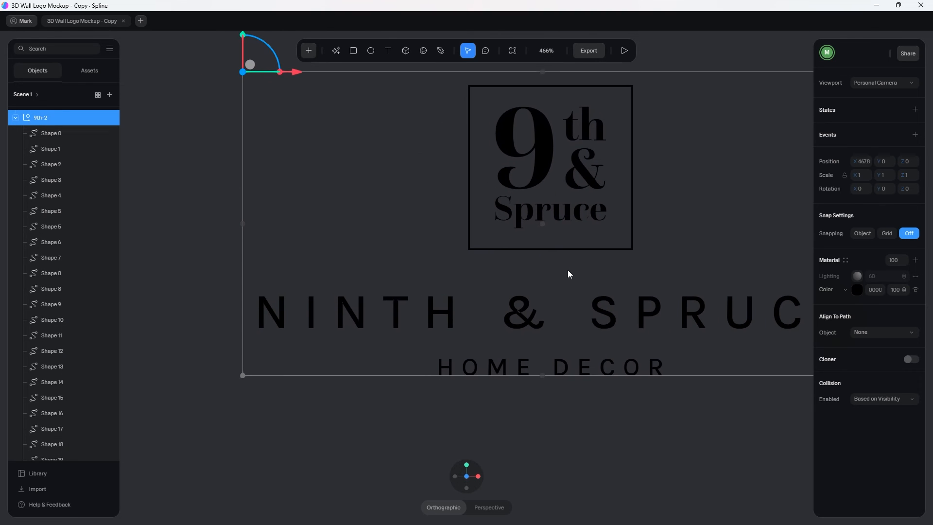
pyautogui.scroll(10, 413, 298)
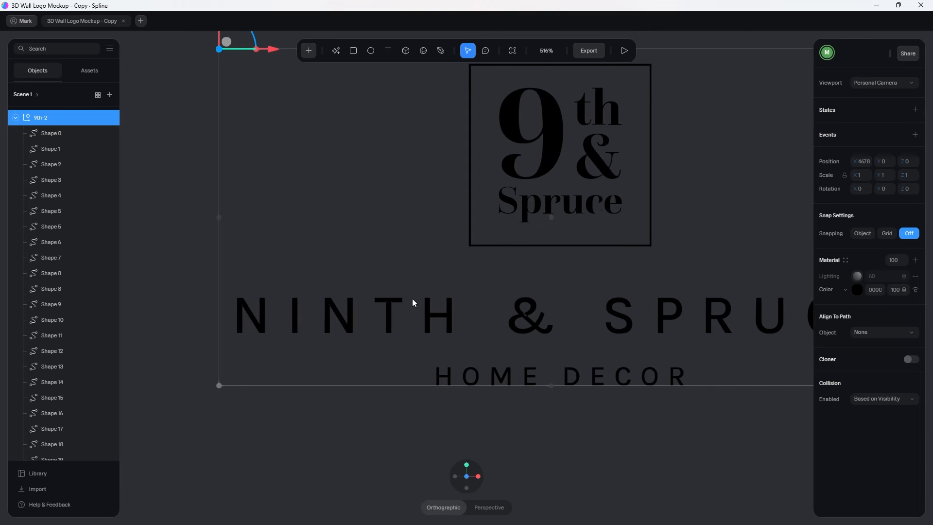
pyautogui.scroll(4, 413, 325)
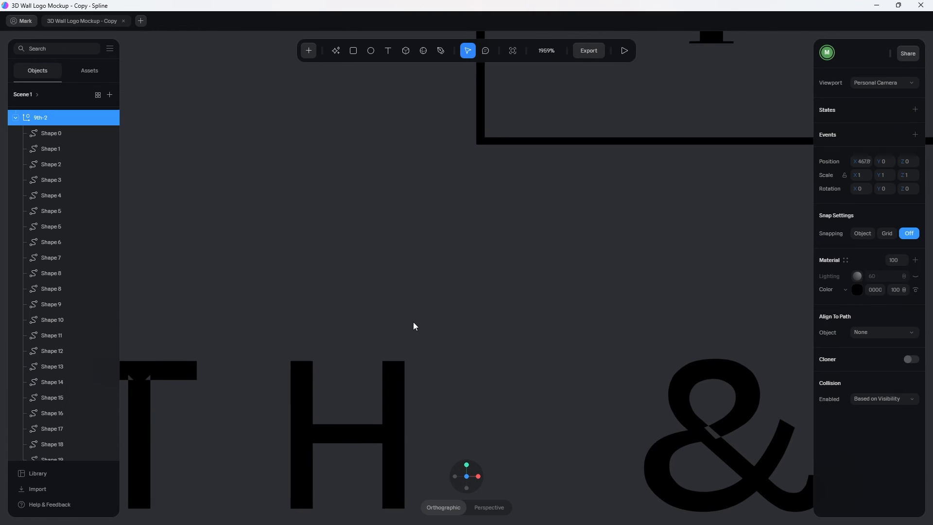
pyautogui.moveTo(359, 344); pyautogui.dragTo(653, 231, button='middle')
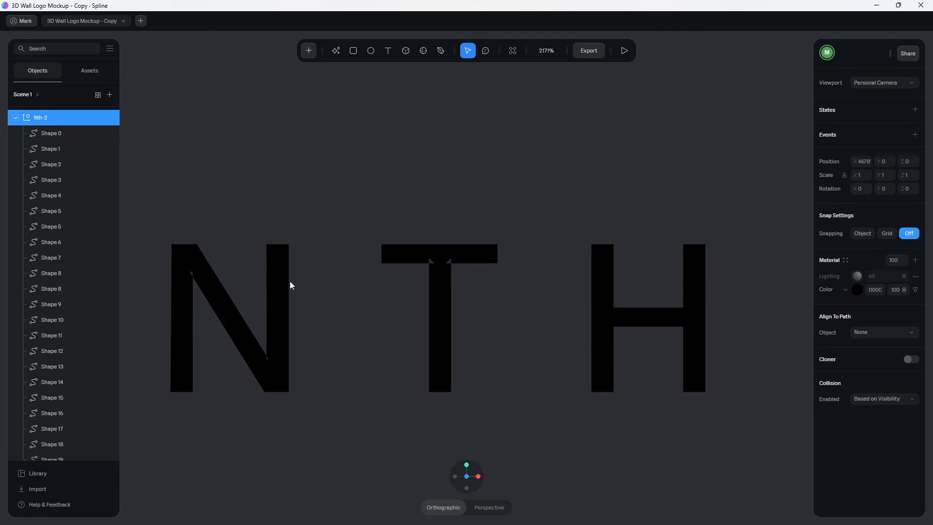
pyautogui.moveTo(290, 285); pyautogui.dragTo(550, 272, button='middle')
pyautogui.scroll(5, 550, 272)
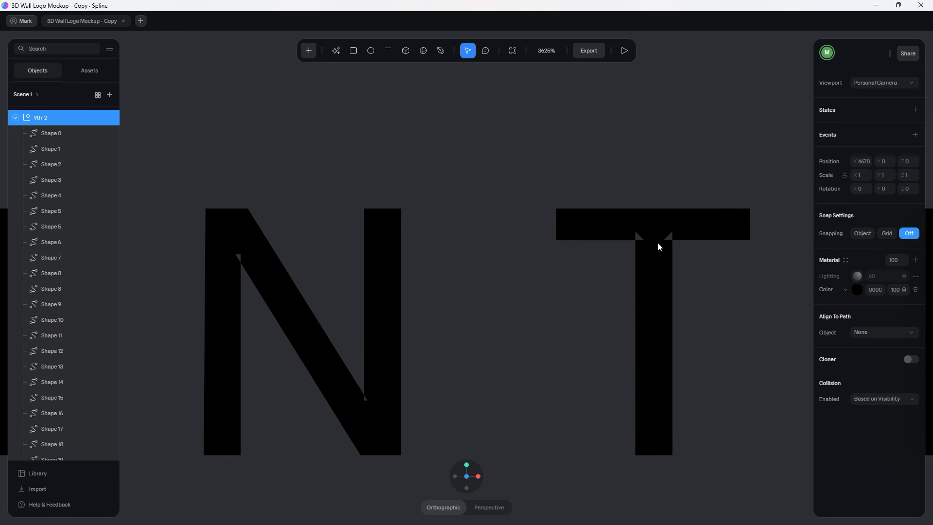
pyautogui.click(683, 242)
pyautogui.moveTo(772, 298); pyautogui.dragTo(455, 304, button='middle')
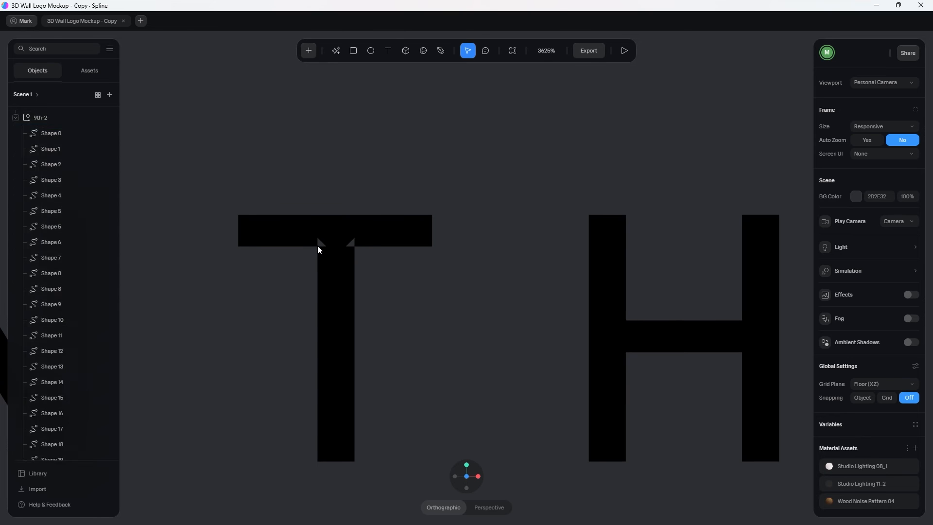
# Step: Inspect the H and ampersand of the NINTH & SPRUCE line for face gaps, and return to the second N
pyautogui.moveTo(698, 315); pyautogui.dragTo(360, 296, button='right')
pyautogui.scroll(-5, 592, 311)
pyautogui.moveTo(600, 300); pyautogui.dragTo(486, 323, button='right')
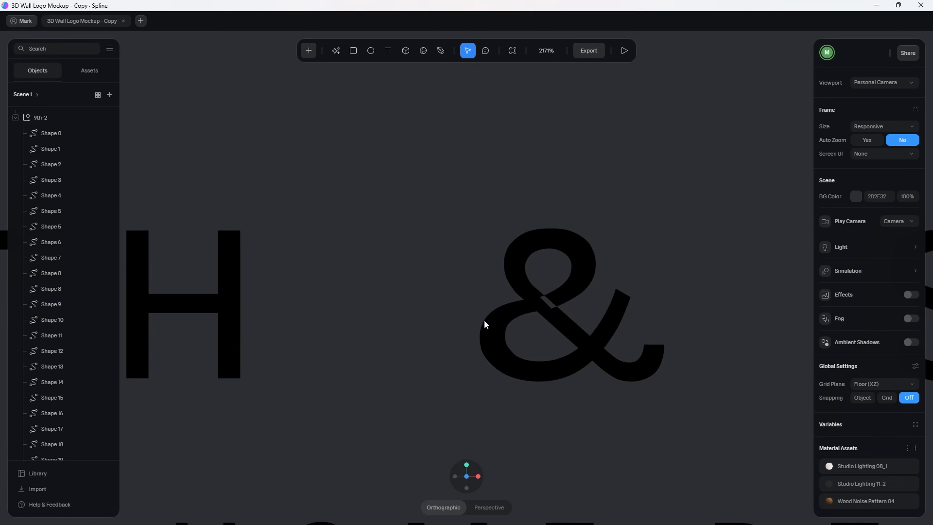
pyautogui.scroll(5, 560, 307)
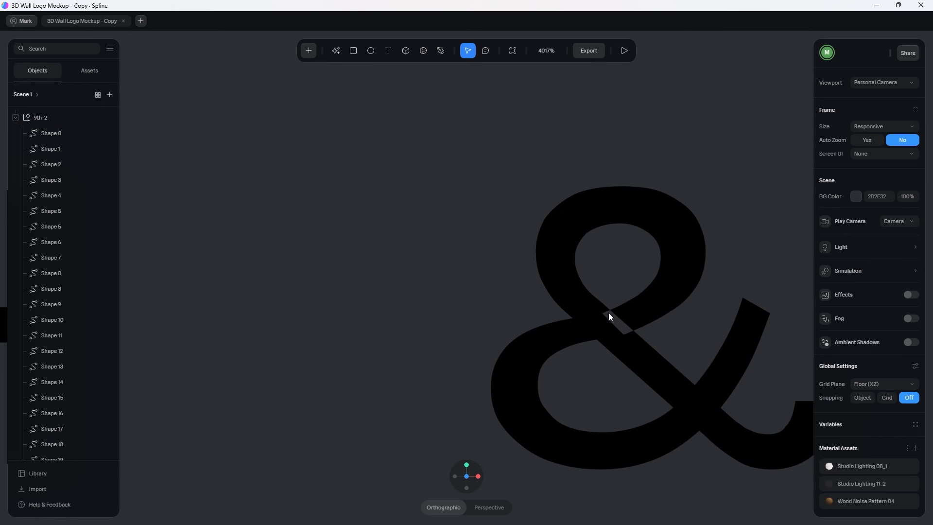
pyautogui.scroll(-5, 395, 325)
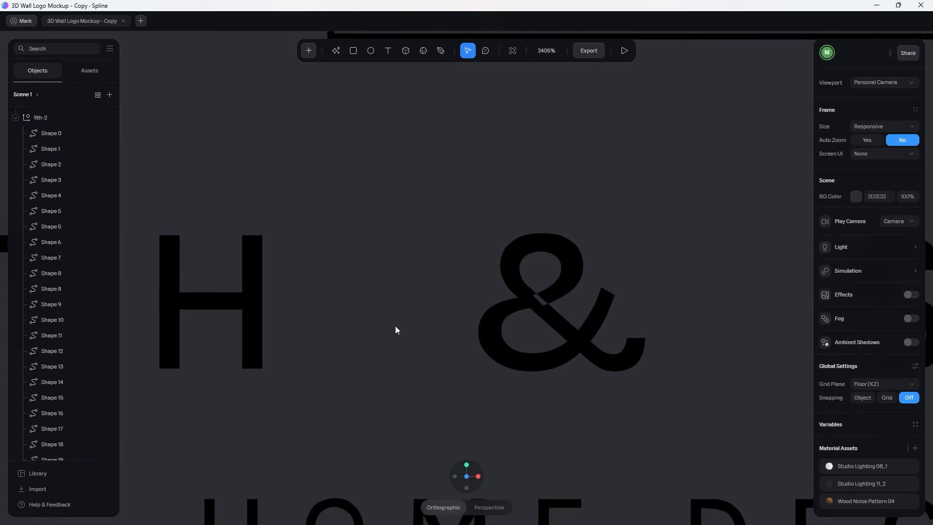
pyautogui.moveTo(396, 327); pyautogui.dragTo(690, 307, button='right')
pyautogui.moveTo(309, 258); pyautogui.dragTo(521, 264, button='right')
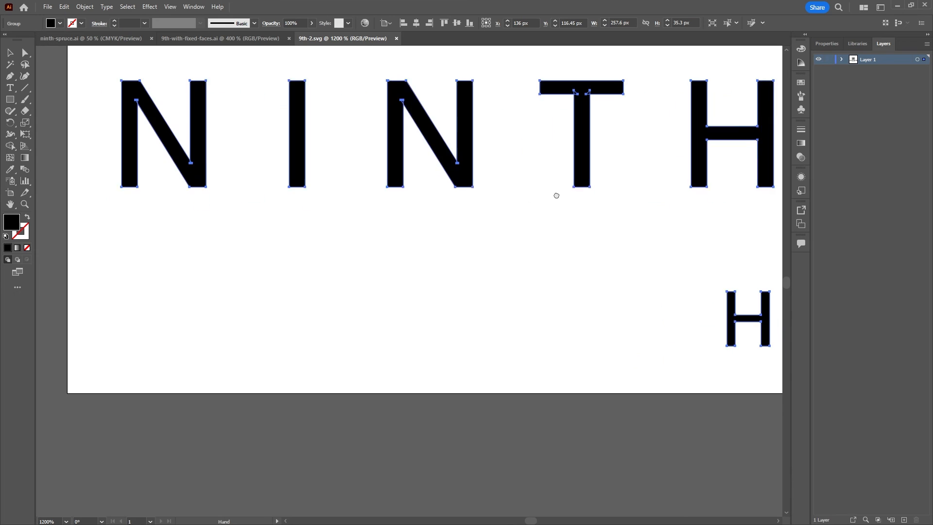
# Step: In 9th-2.svg in Illustrator, add an anchor point where the paths cross at the second N's upper inner corner
pyautogui.moveTo(556, 196); pyautogui.dragTo(571, 255)
pyautogui.keyDown('ctrl'); pyautogui.moveTo(397, 148); pyautogui.dragTo(566, 524); pyautogui.keyUp('ctrl')
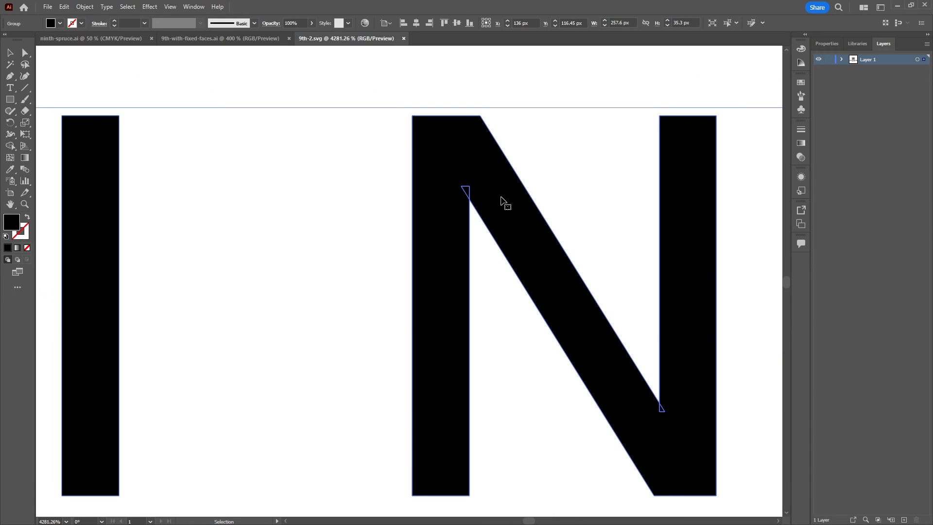
pyautogui.moveTo(509, 210); pyautogui.dragTo(445, 192)
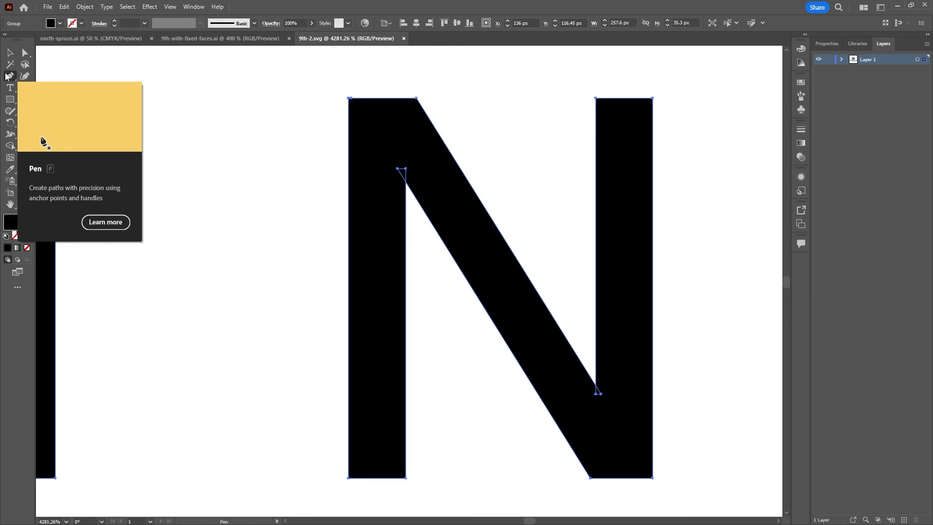
pyautogui.click(11, 81)
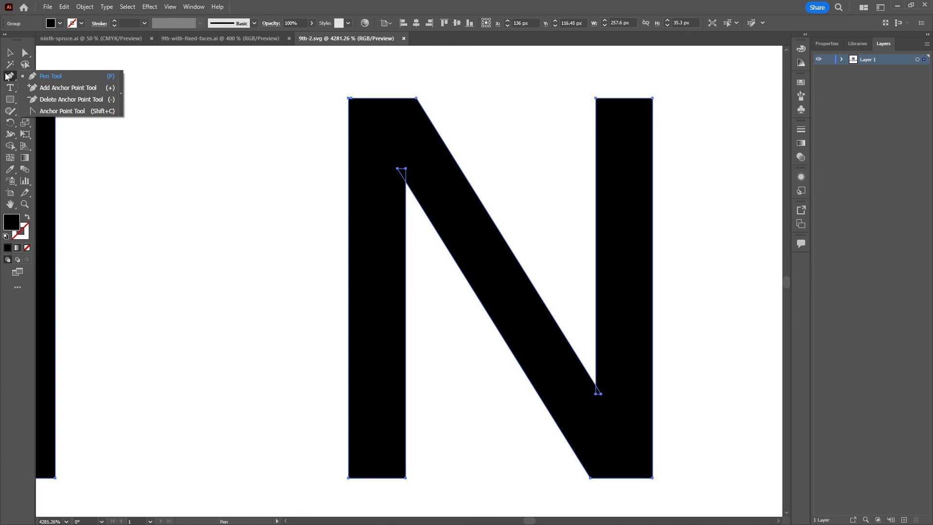
pyautogui.click(71, 92)
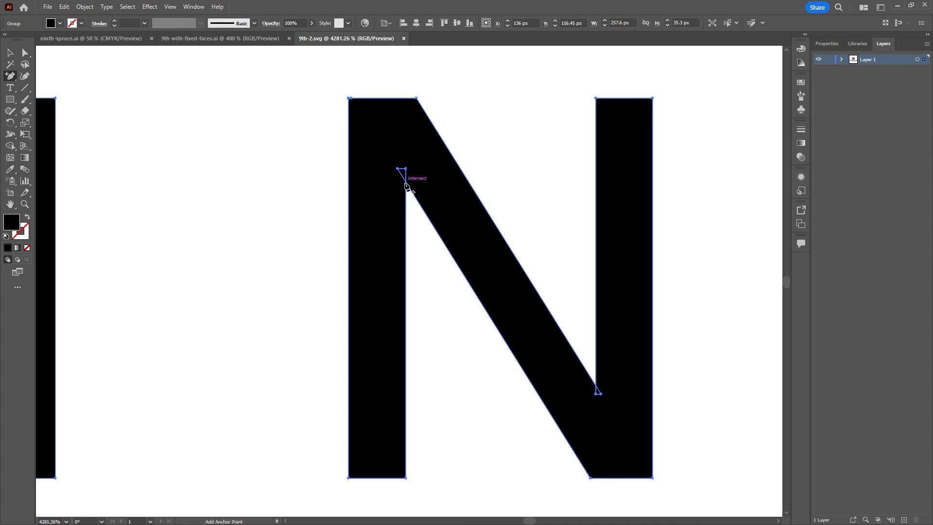
pyautogui.click(406, 183)
# Step: Delete the two overlapping anchor points above the crossing at the second N's upper inner corner
pyautogui.click(14, 78)
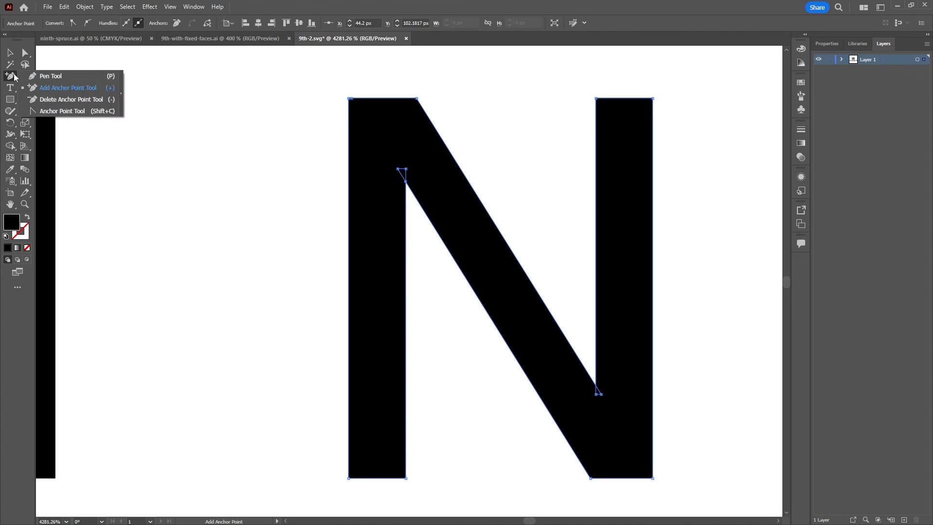
pyautogui.click(73, 100)
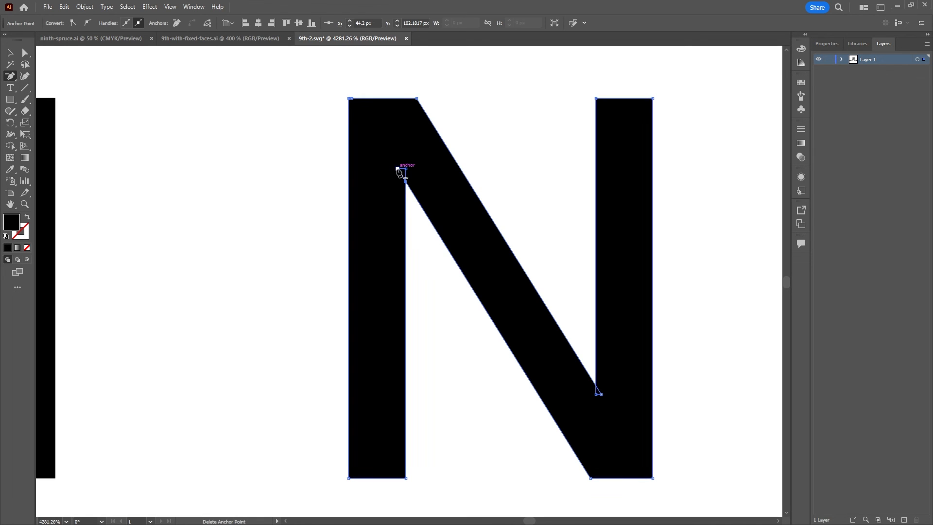
pyautogui.click(397, 169)
pyautogui.click(406, 168)
# Step: Add an anchor point at the crossing of the second N's lower inner corner and delete the overlapping anchor points below it
pyautogui.hotkey('ctrl', '=')
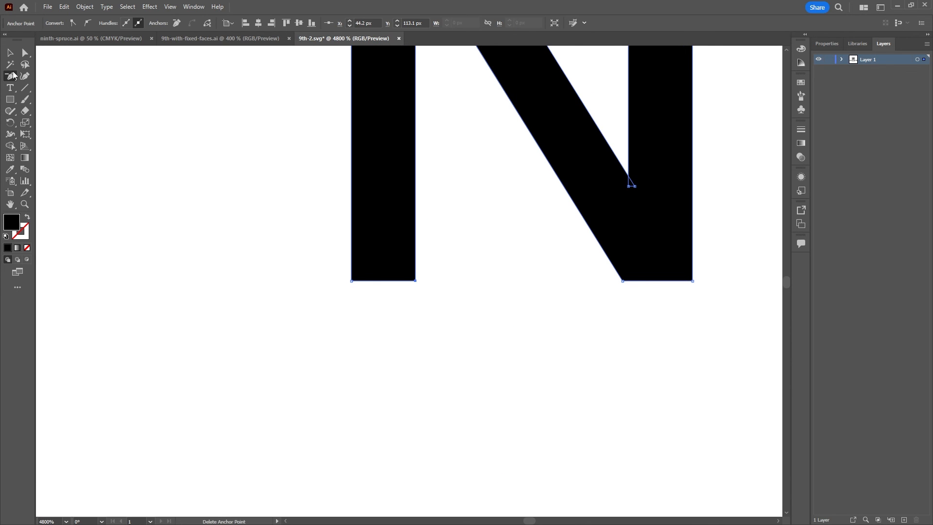
pyautogui.moveTo(10, 77); pyautogui.dragTo(50, 97)
pyautogui.click(61, 88)
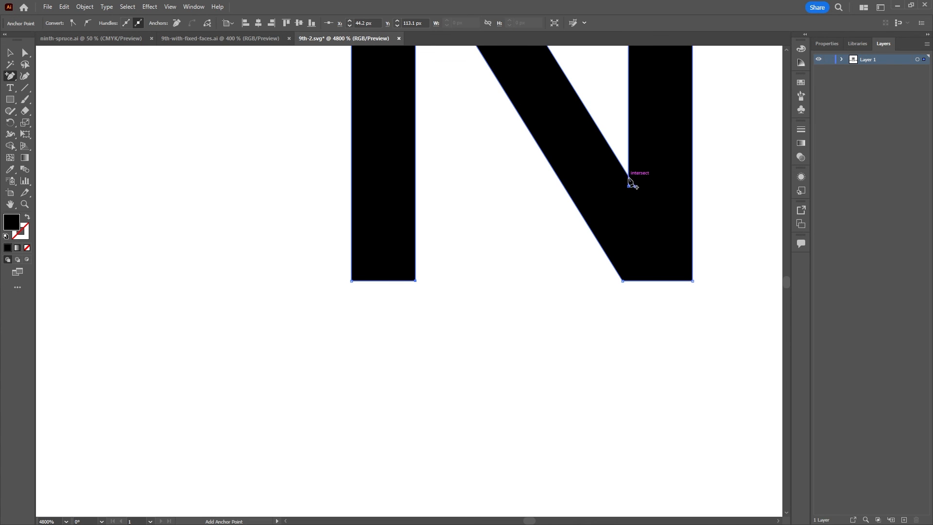
pyautogui.click(629, 177)
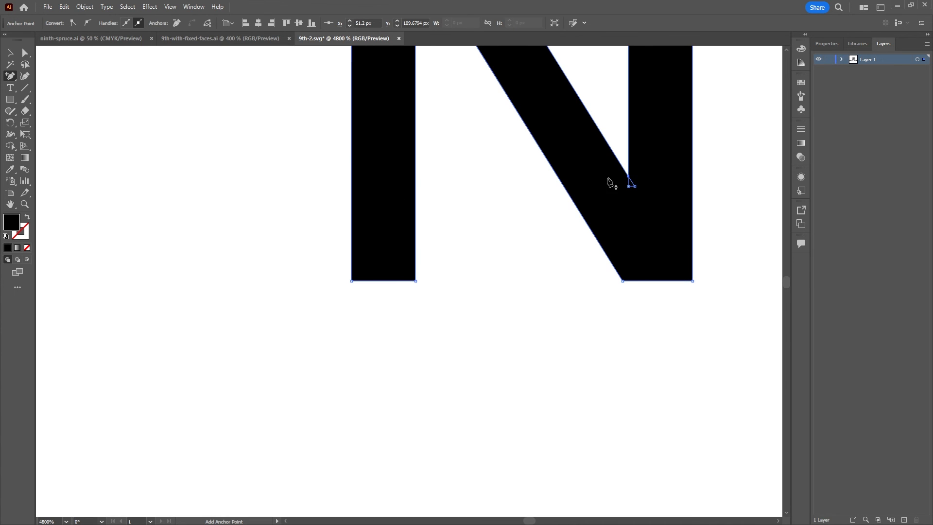
pyautogui.click(63, 102)
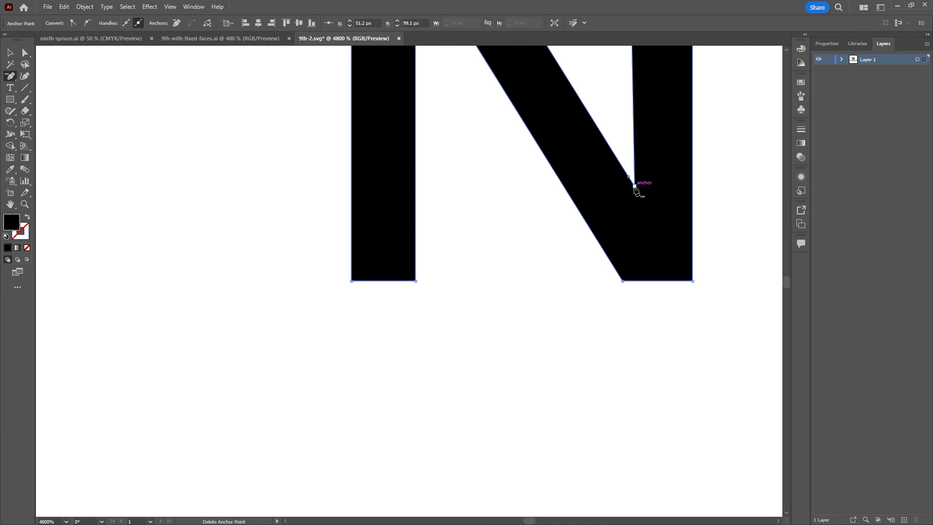
pyautogui.click(635, 187)
# Step: Switch between Illustrator and Spline to compare the T of NINTH in the vector artwork with its imported shape
pyautogui.moveTo(627, 185); pyautogui.dragTo(603, 340)
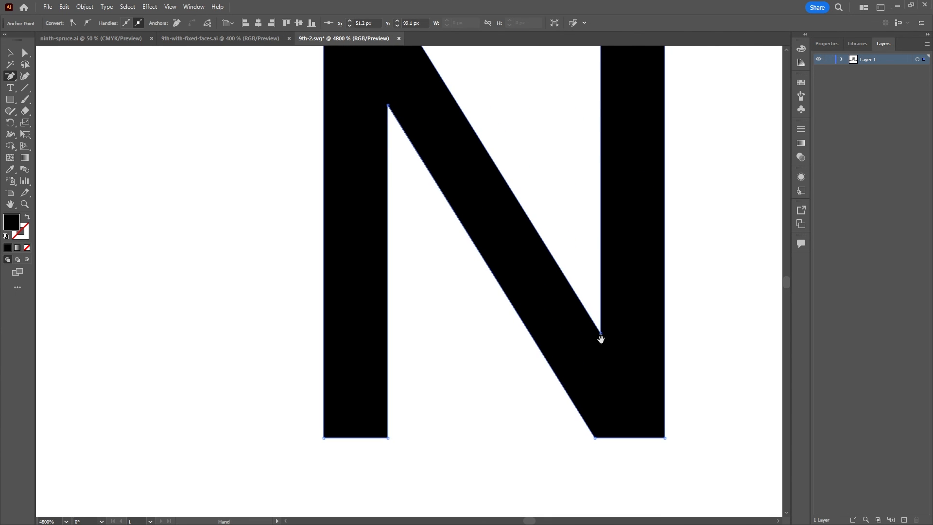
pyautogui.moveTo(477, 188); pyautogui.dragTo(404, 271)
pyautogui.moveTo(667, 354); pyautogui.dragTo(487, 287)
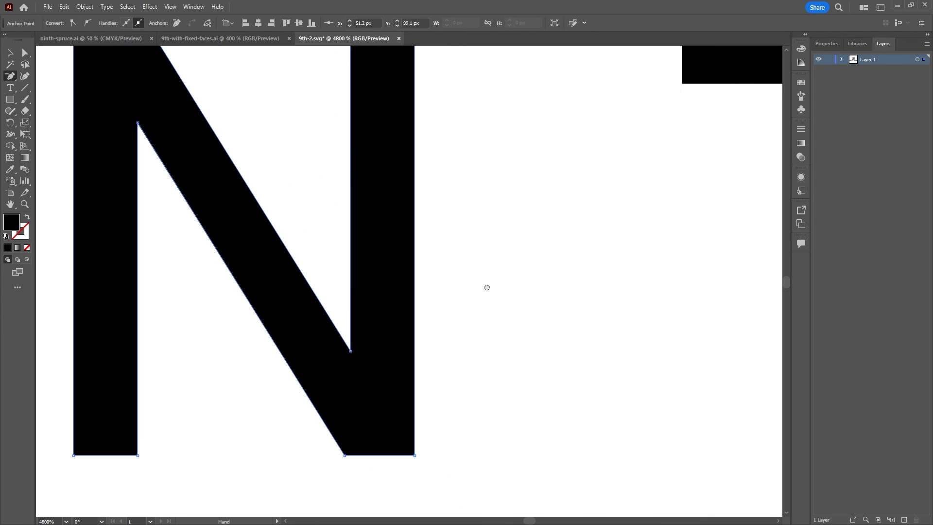
pyautogui.hotkey('alt', 'Tab')
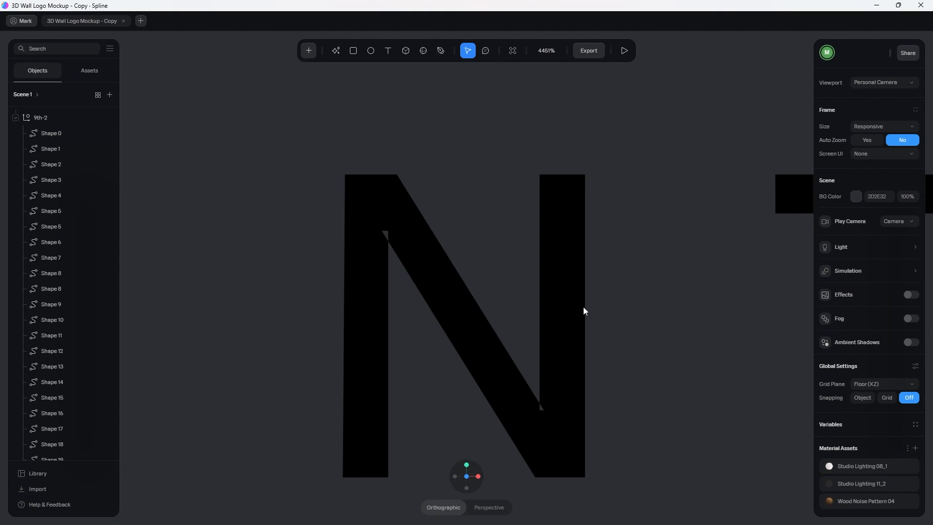
pyautogui.moveTo(590, 329); pyautogui.dragTo(531, 312)
pyautogui.hscroll(10, 531, 312)
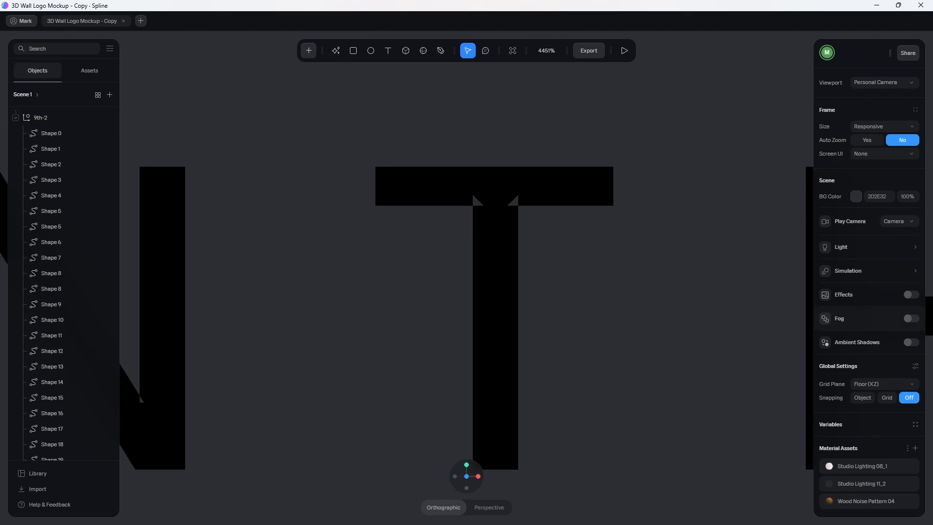
pyautogui.hotkey('alt', 'Tab')
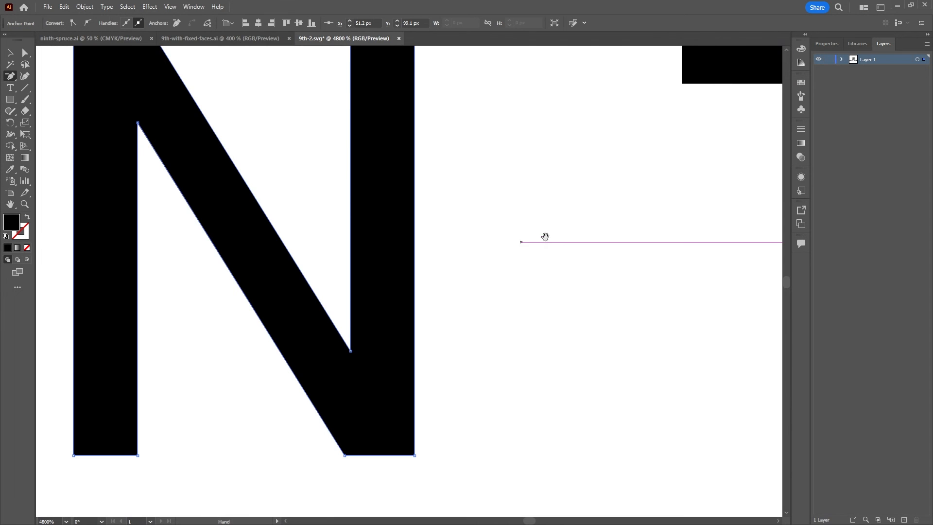
pyautogui.moveTo(587, 227); pyautogui.dragTo(406, 332)
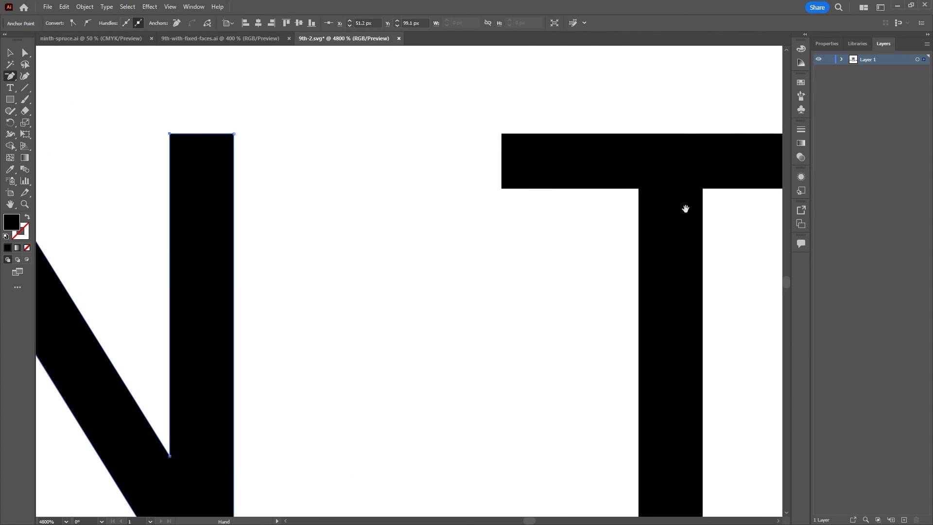
pyautogui.moveTo(686, 208); pyautogui.dragTo(607, 227)
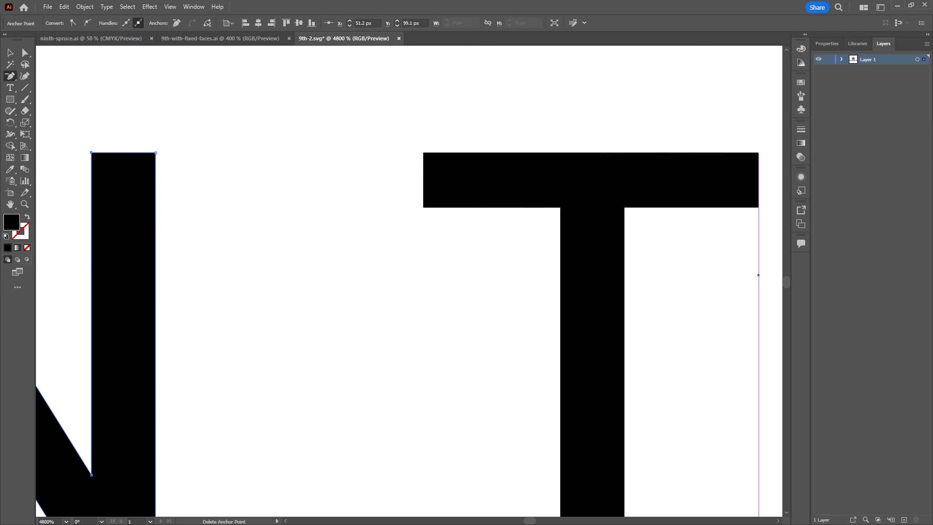
pyautogui.hotkey('alt', 'Tab')
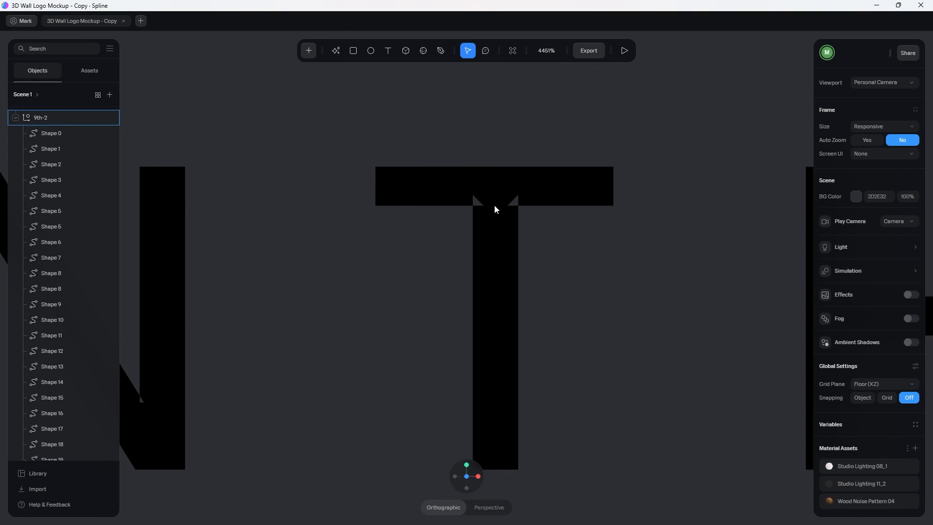